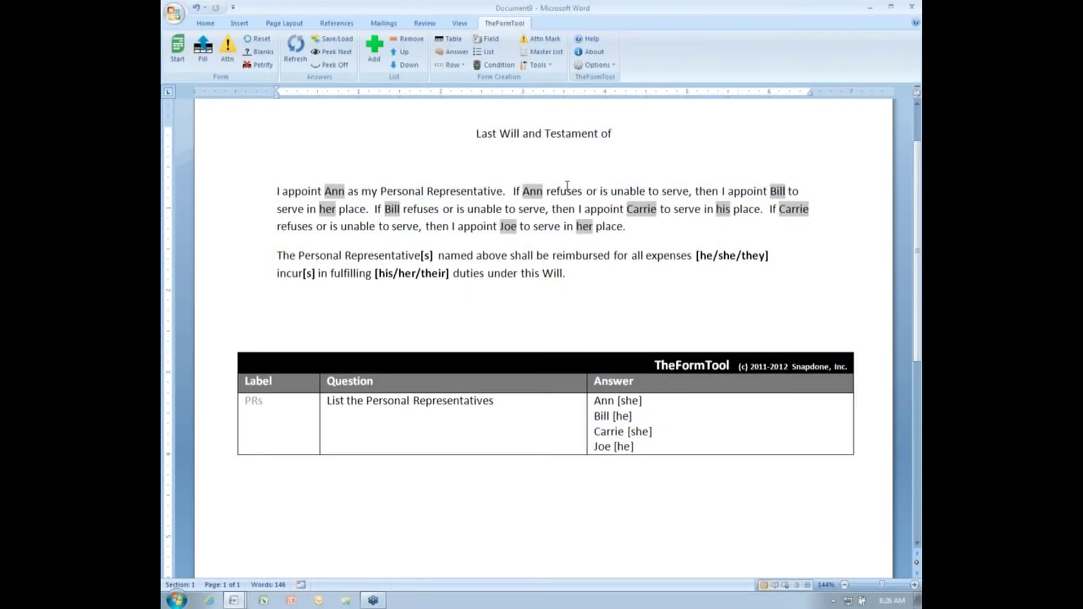
Close the Last Will and Testament without saving, then put the caret in the purchase template's ${###} TOTAL cell.
{"action": "left_click", "coordinate": [911, 7]}
{"action": "left_click", "coordinate": [552, 330]}
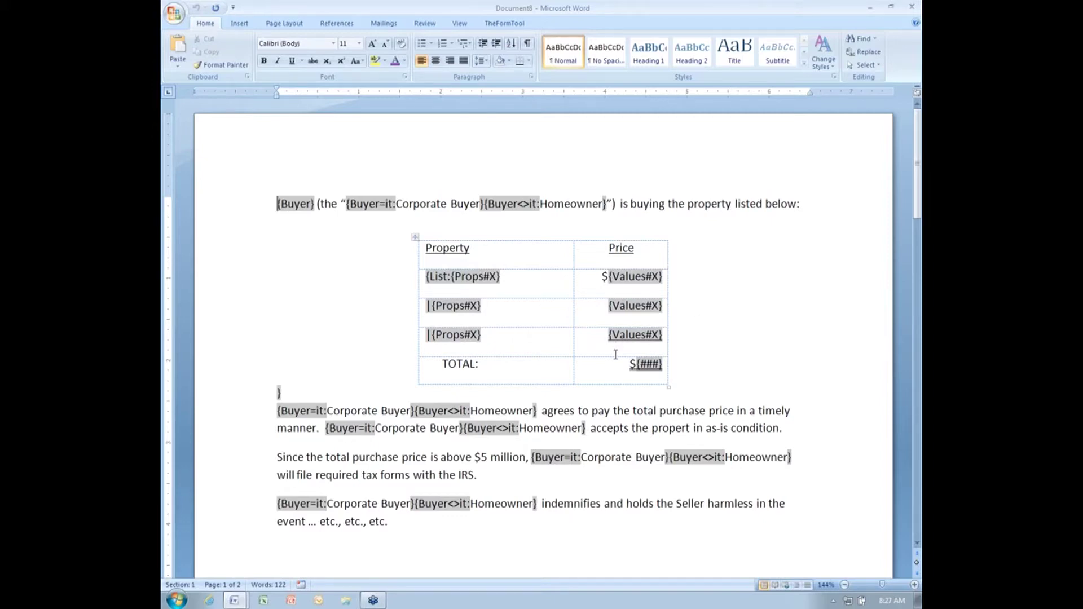
{"action": "scroll", "coordinate": [615, 355], "scroll_direction": "down", "scroll_amount": 15}
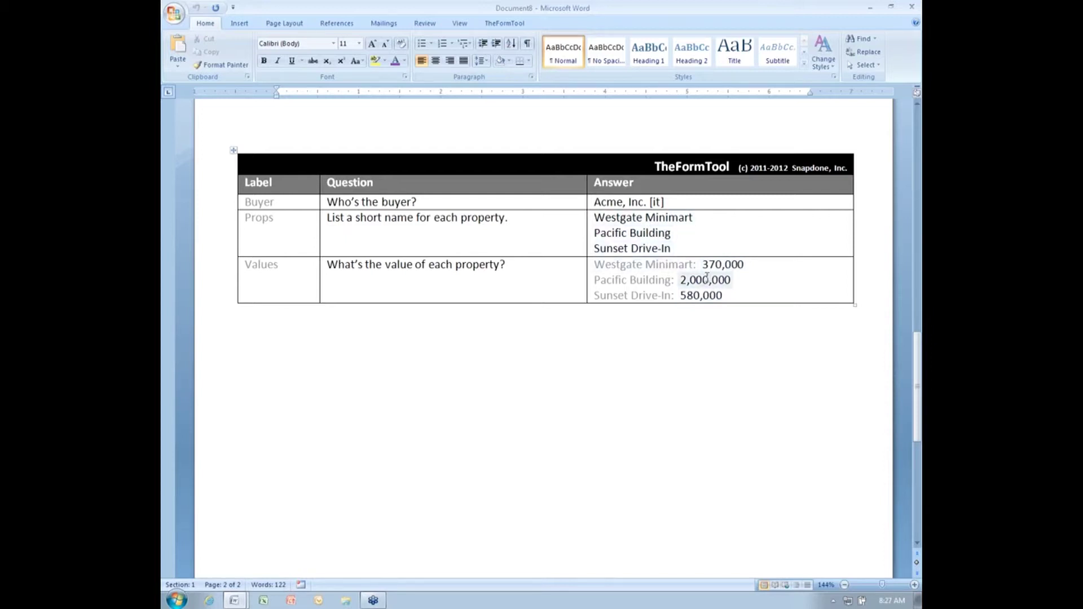
{"action": "scroll", "coordinate": [660, 280], "scroll_direction": "up", "scroll_amount": 15}
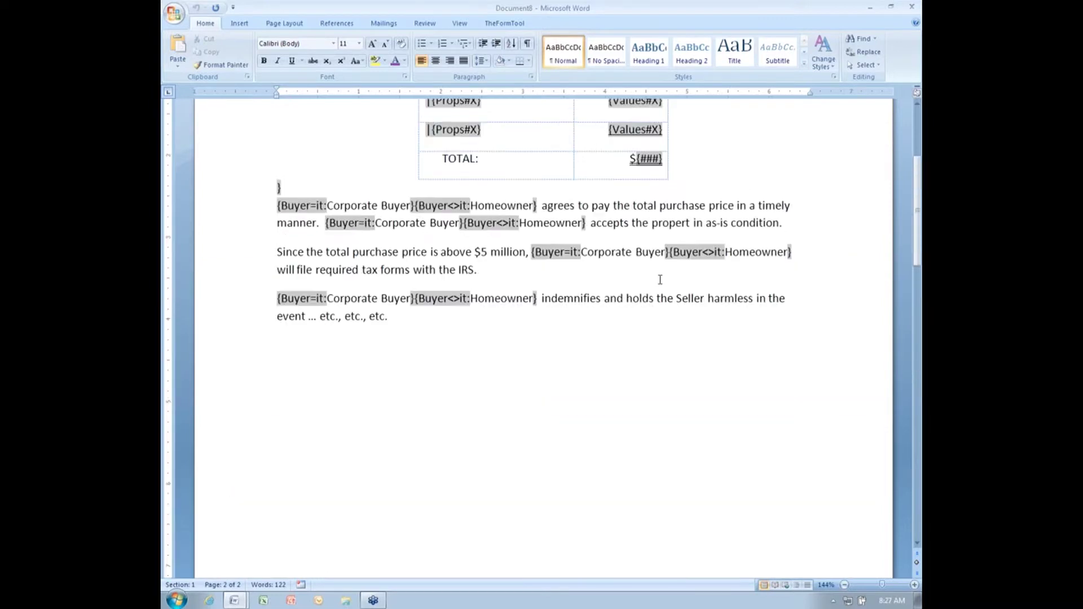
{"action": "scroll", "coordinate": [660, 280], "scroll_direction": "up", "scroll_amount": 3}
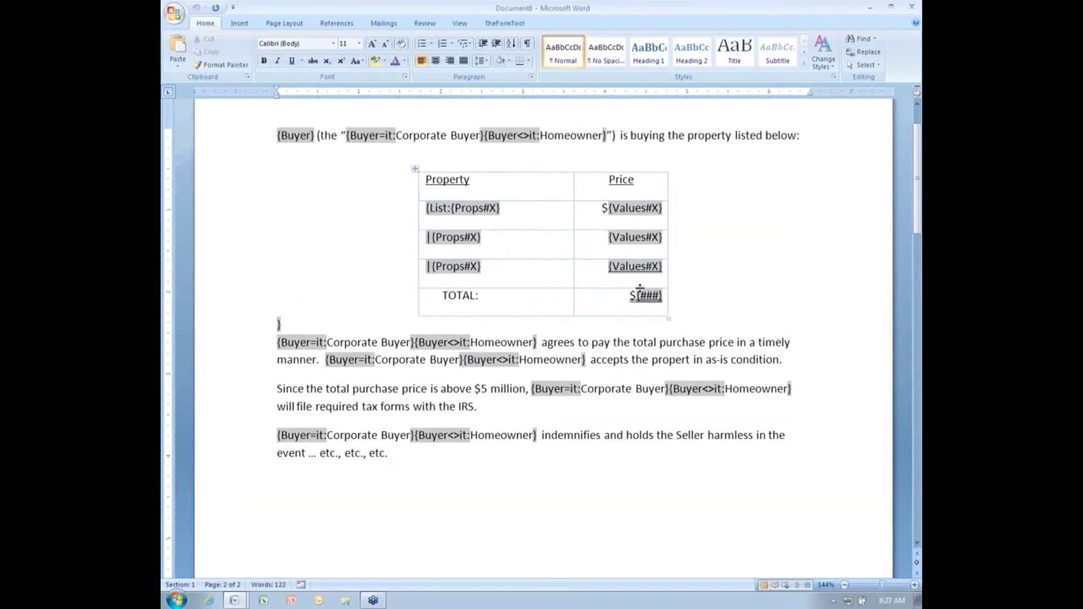
{"action": "left_click_drag", "start_coordinate": [639, 304], "coordinate": [664, 303]}
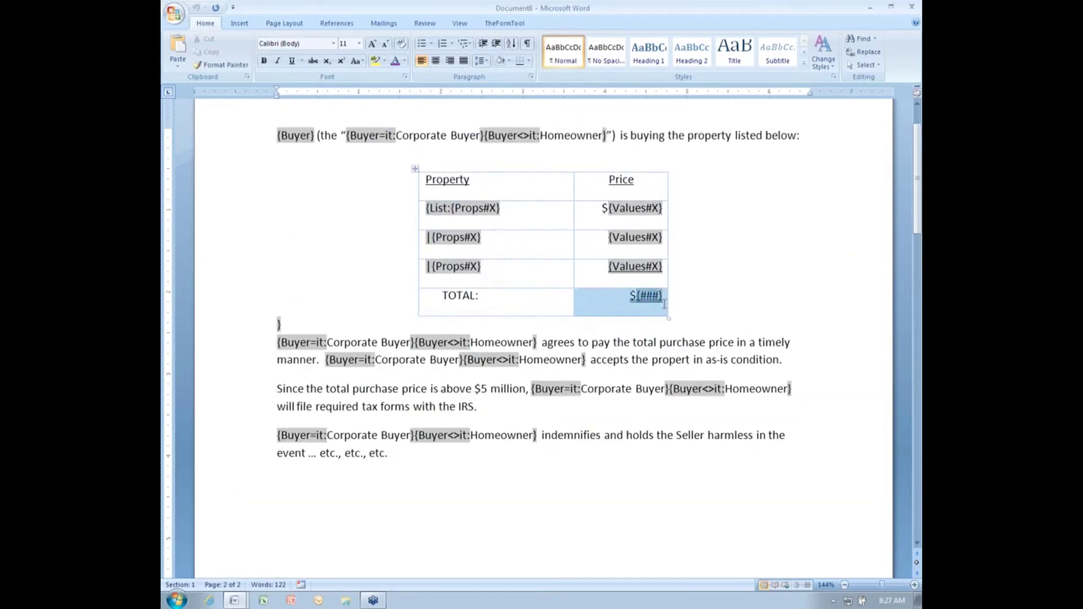
{"action": "left_click", "coordinate": [664, 300]}
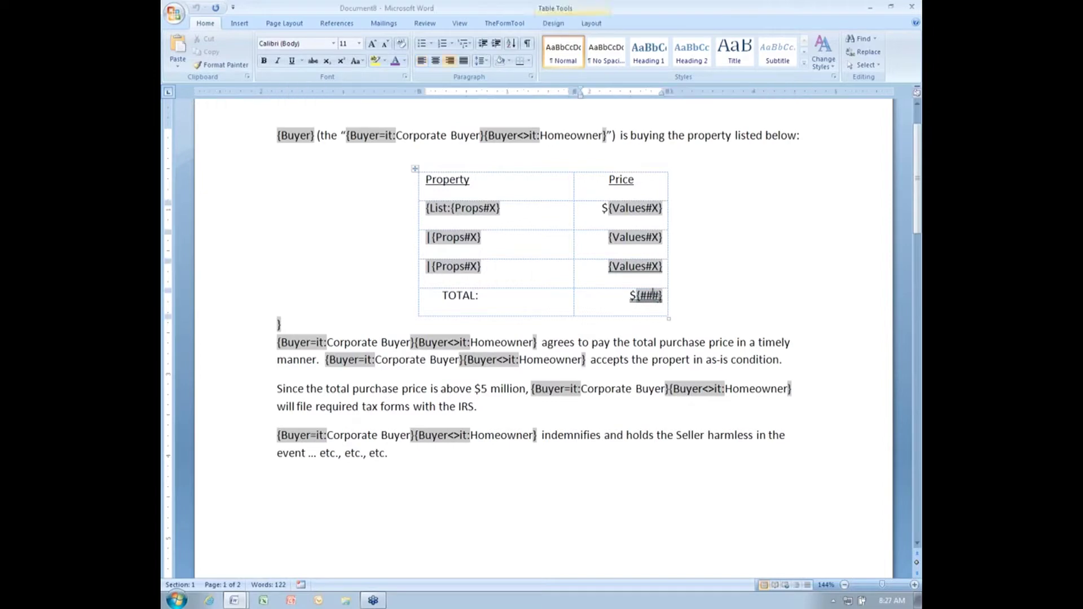
Select the paragraph about filing IRS tax forms and look over the surrounding template.
{"action": "left_click_drag", "start_coordinate": [245, 393], "coordinate": [243, 411]}
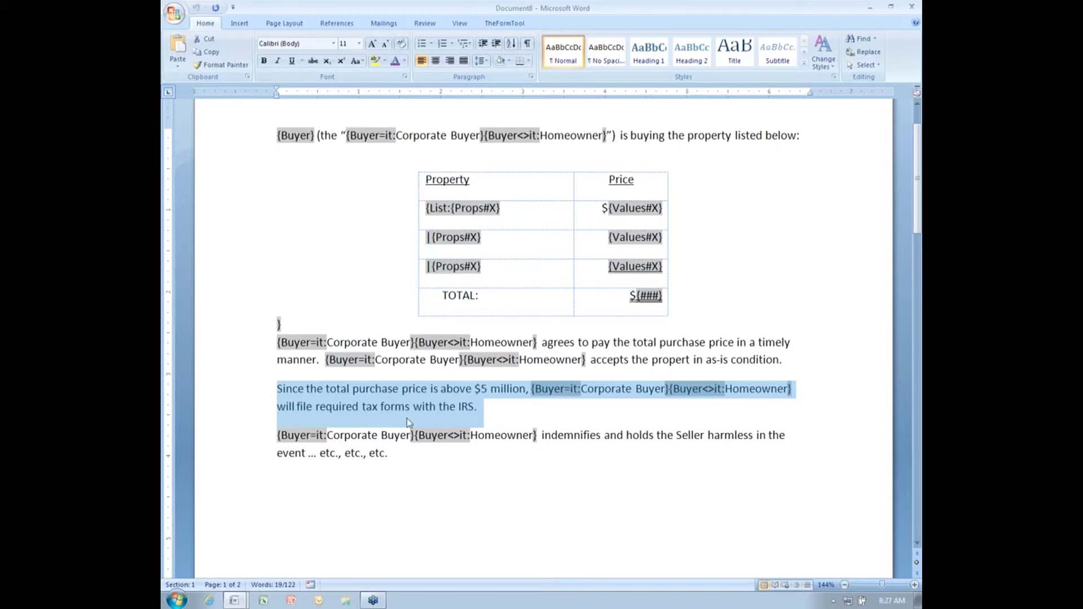
{"action": "scroll", "coordinate": [407, 418], "scroll_direction": "down", "scroll_amount": 4}
{"action": "scroll", "coordinate": [408, 418], "scroll_direction": "down", "scroll_amount": 5}
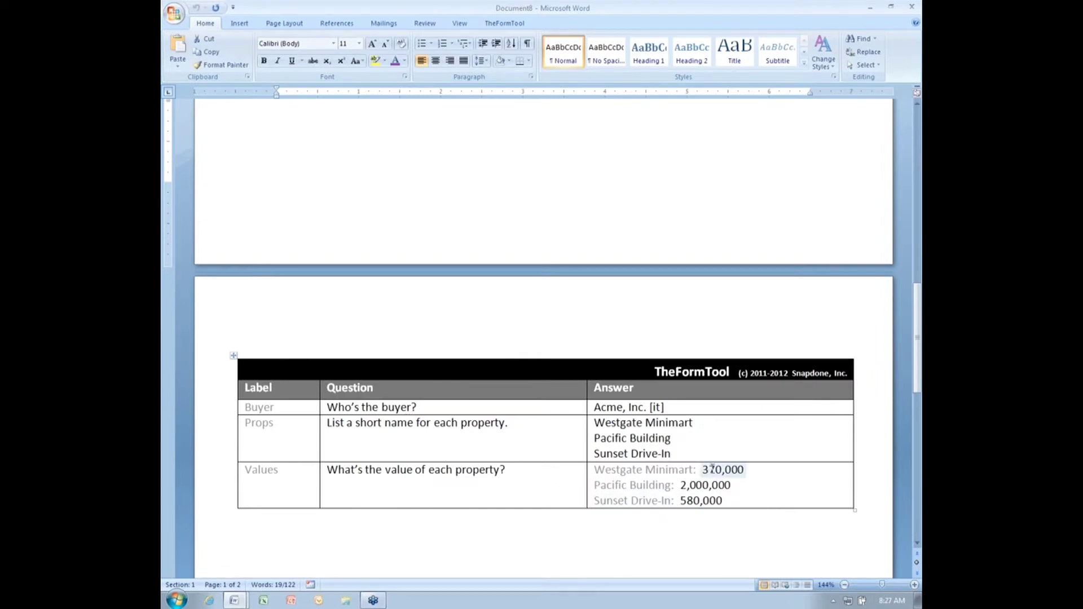
{"action": "scroll", "coordinate": [571, 460], "scroll_direction": "up", "scroll_amount": 9}
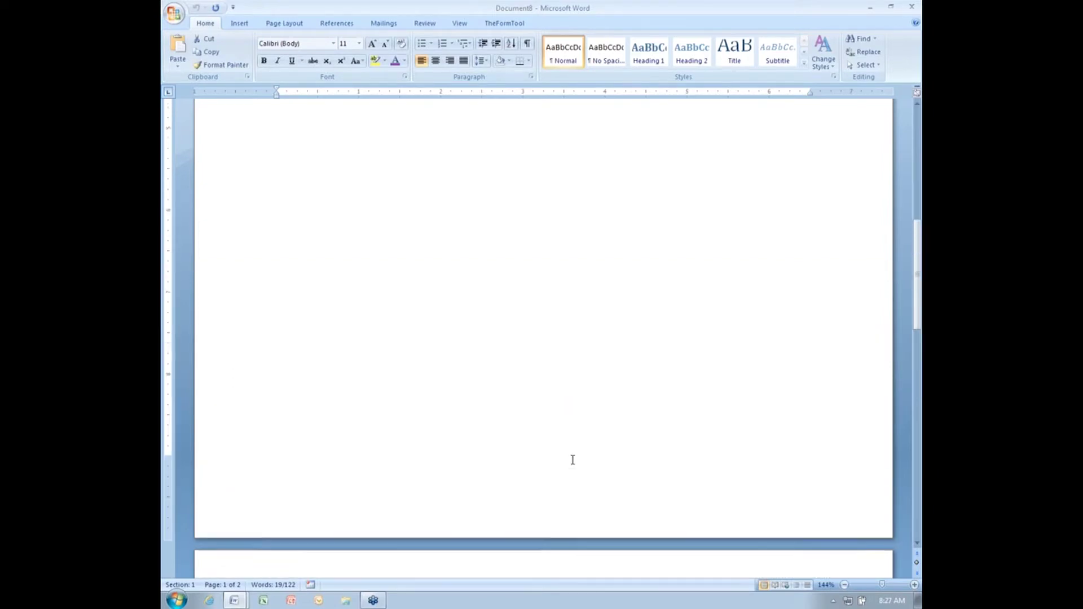
{"action": "scroll", "coordinate": [431, 330], "scroll_direction": "up", "scroll_amount": 1}
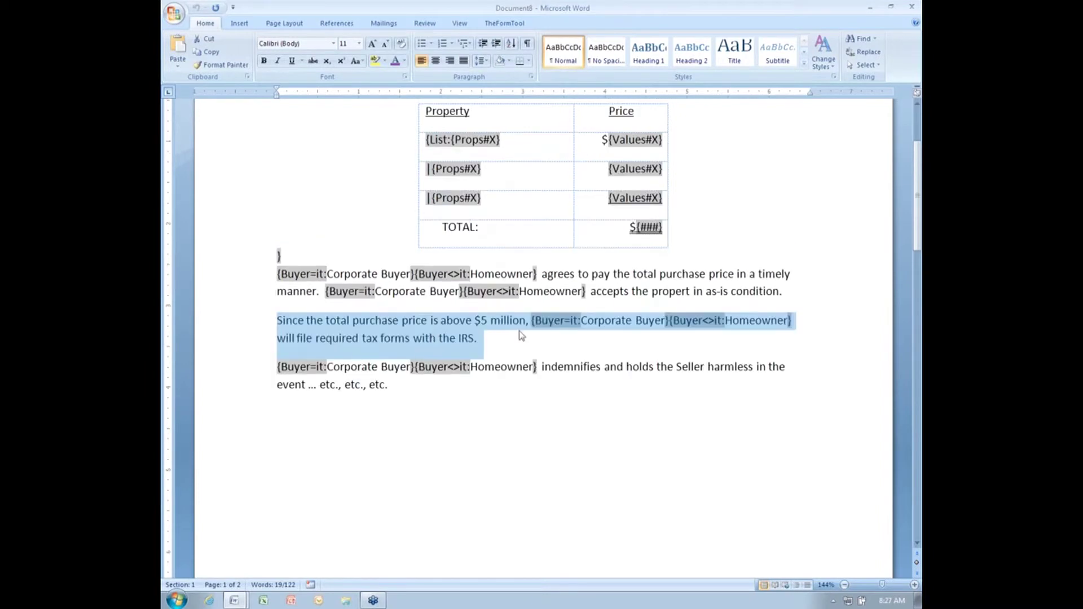
Inspect the Buyer and Props entries in TheFormTool's fields and conditions list, then return to the page 2 table.
{"action": "left_click", "coordinate": [503, 23]}
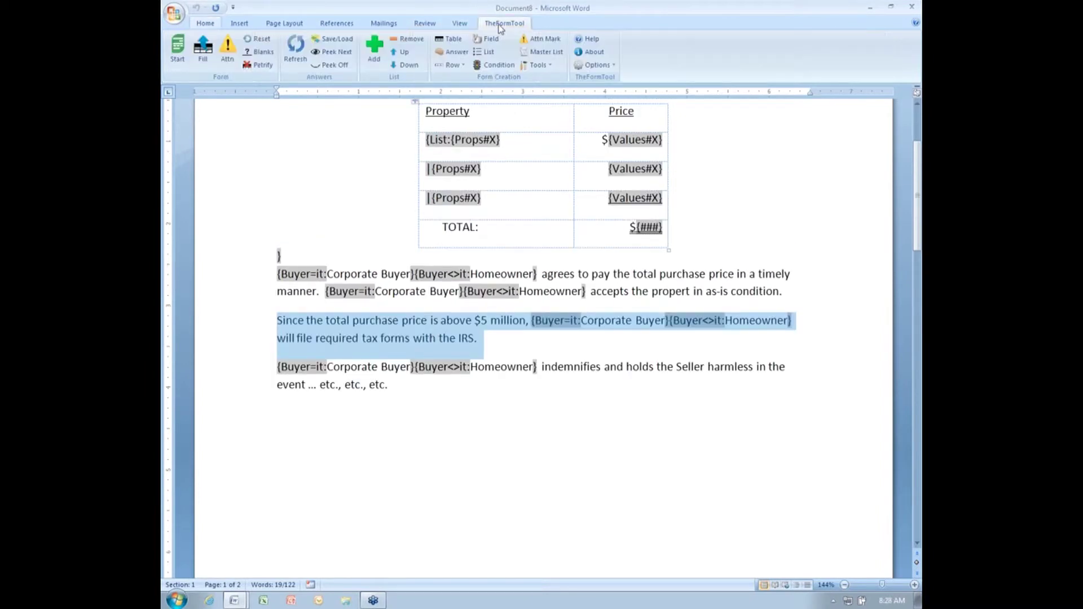
{"action": "left_click", "coordinate": [496, 65]}
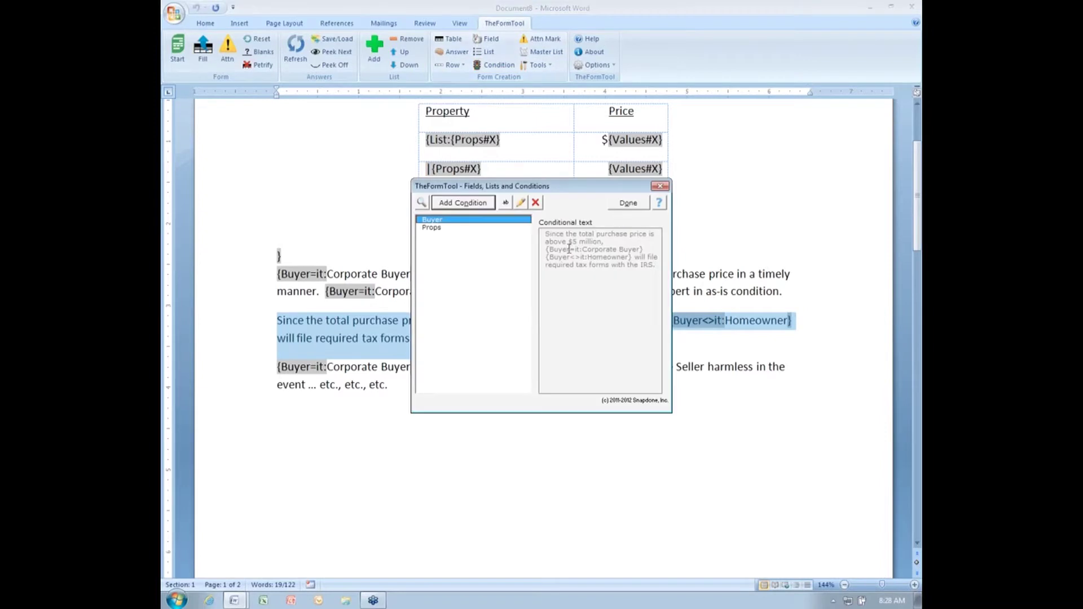
{"action": "left_click", "coordinate": [441, 226]}
{"action": "left_click", "coordinate": [440, 219]}
{"action": "left_click", "coordinate": [441, 227]}
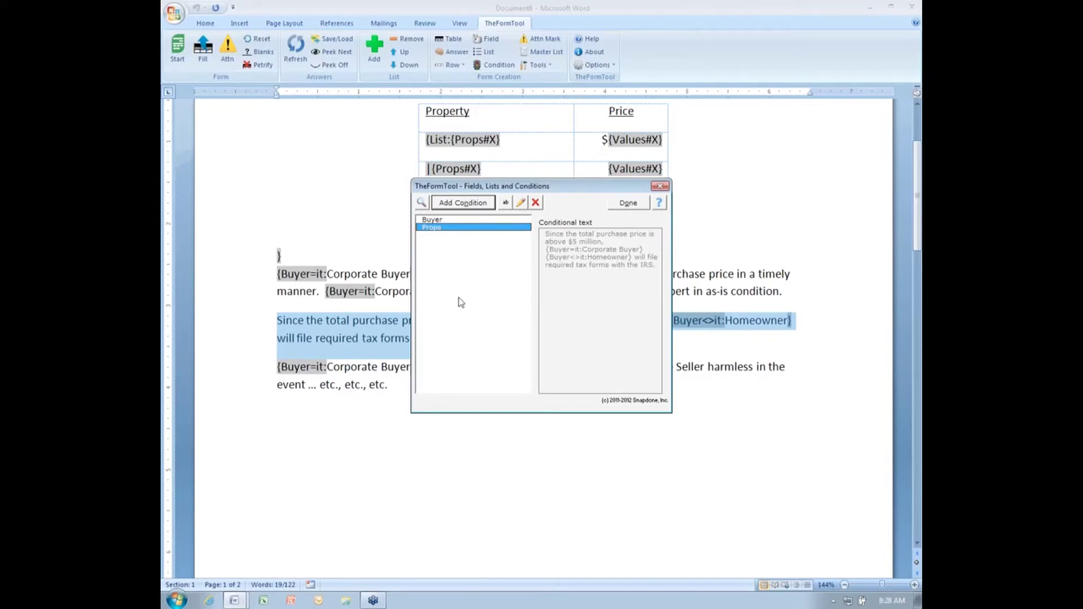
{"action": "left_click", "coordinate": [664, 187]}
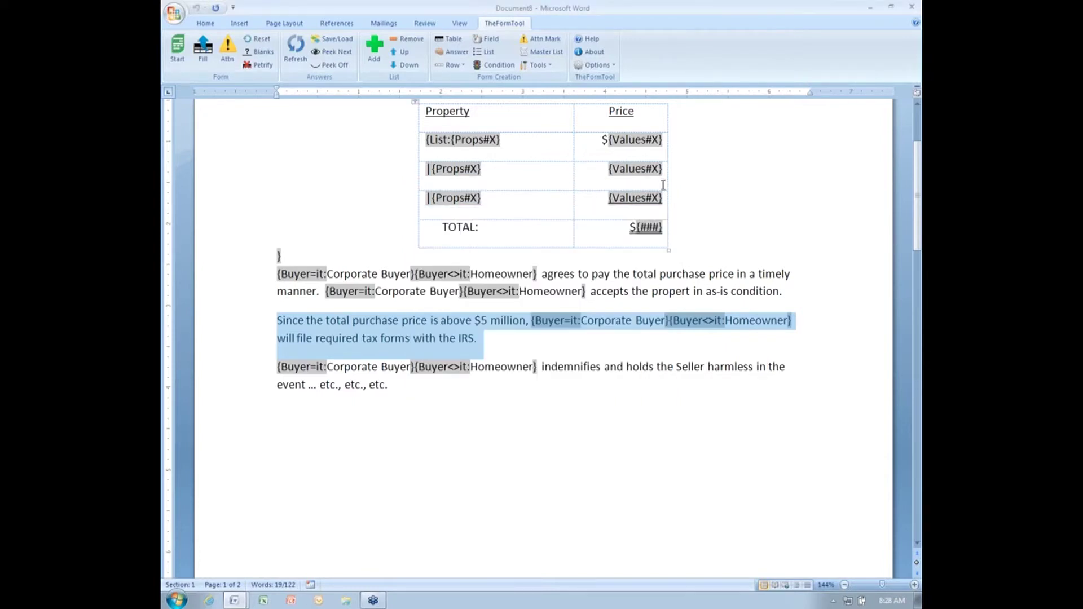
{"action": "scroll", "coordinate": [537, 350], "scroll_direction": "down", "scroll_amount": 5}
{"action": "scroll", "coordinate": [538, 355], "scroll_direction": "down", "scroll_amount": 5}
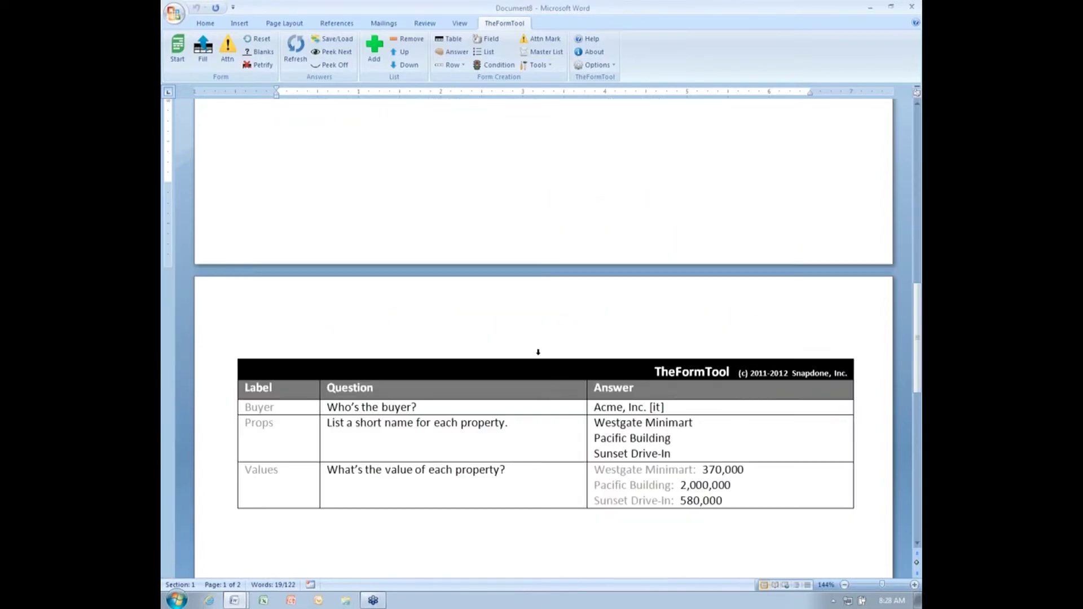
Add a Total row below the Values row with the question 'total value of all properties'.
{"action": "left_click", "coordinate": [726, 433]}
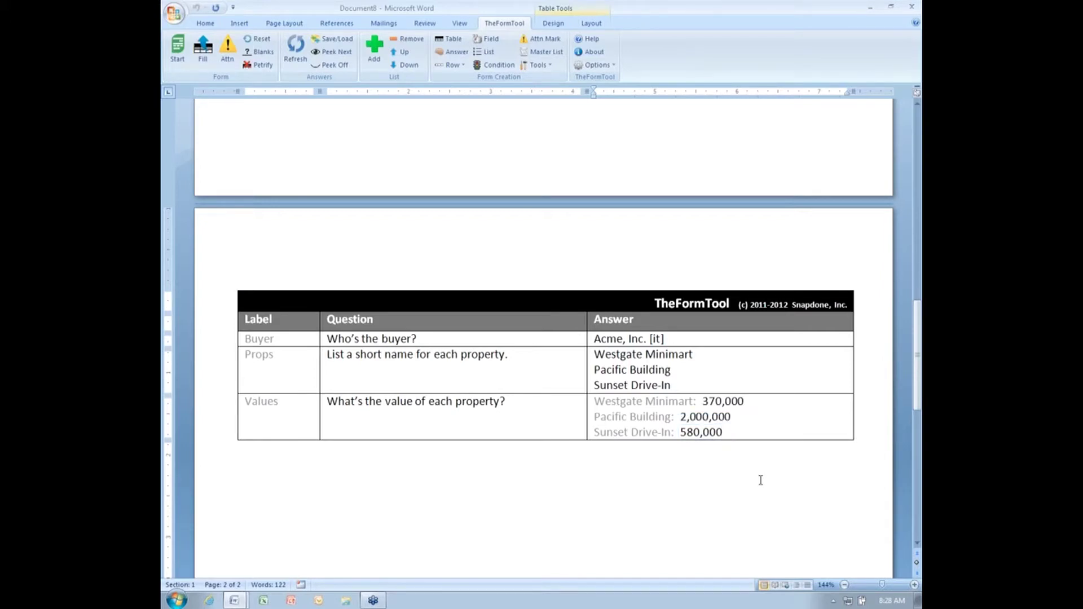
{"action": "key", "text": "Tab"}
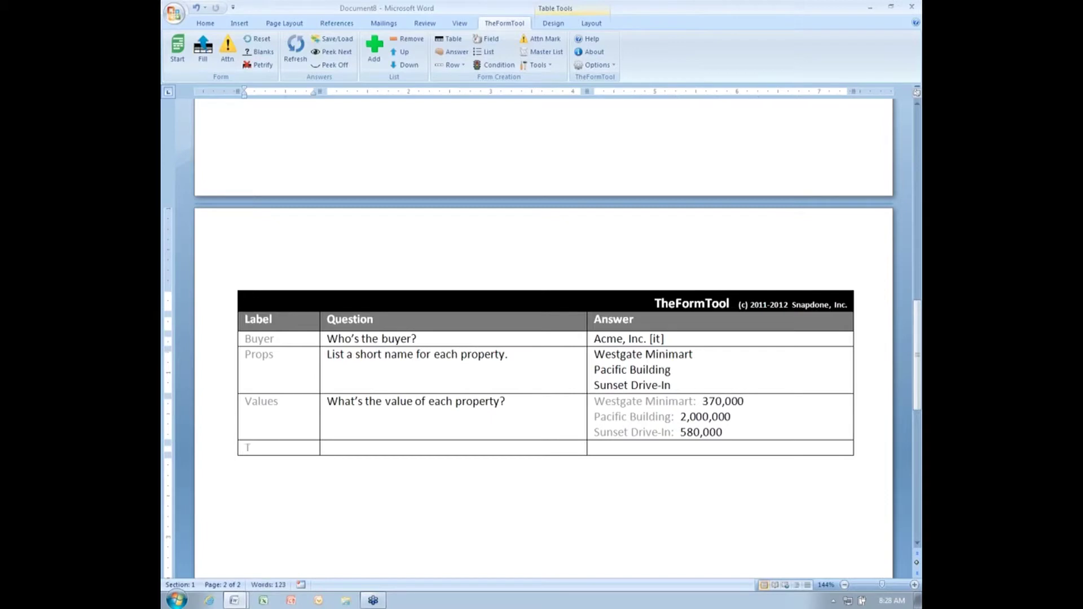
{"action": "type", "text": "Total"}
{"action": "key", "text": "Tab"}
{"action": "type", "text": "total value"}
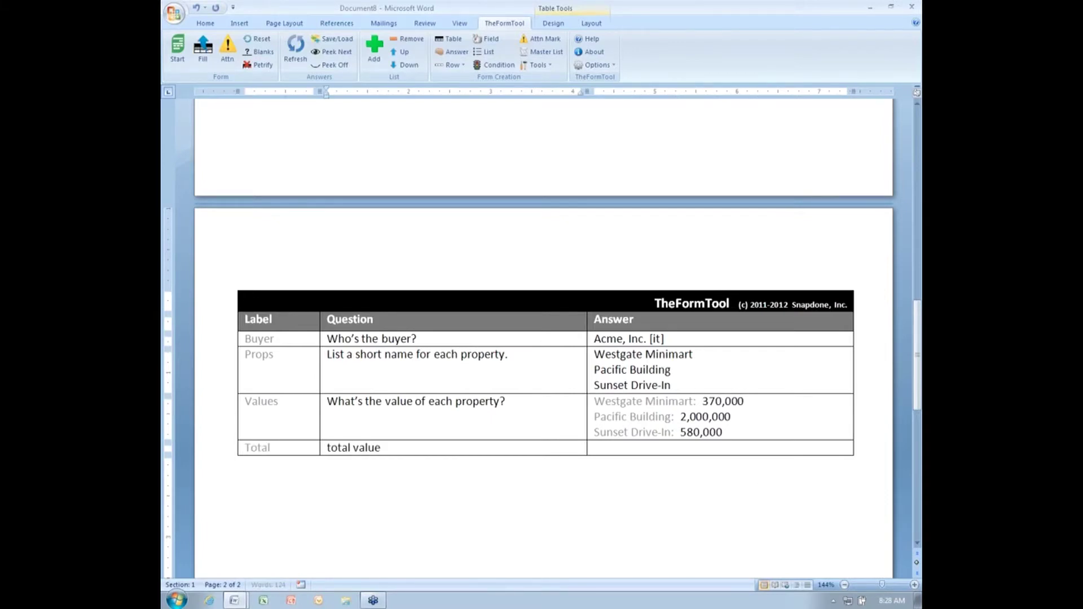
{"action": "type", "text": " of all properties"}
{"action": "key", "text": "Tab"}
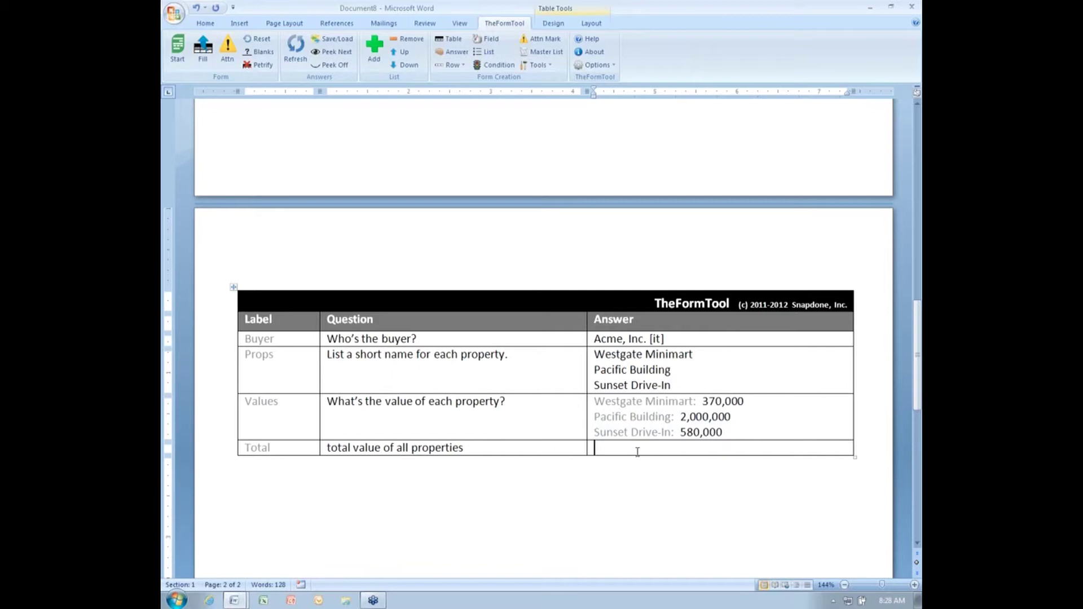
Change the Total row's answer from plain text to Derived in the Smart Answer dialog.
{"action": "left_click", "coordinate": [454, 54]}
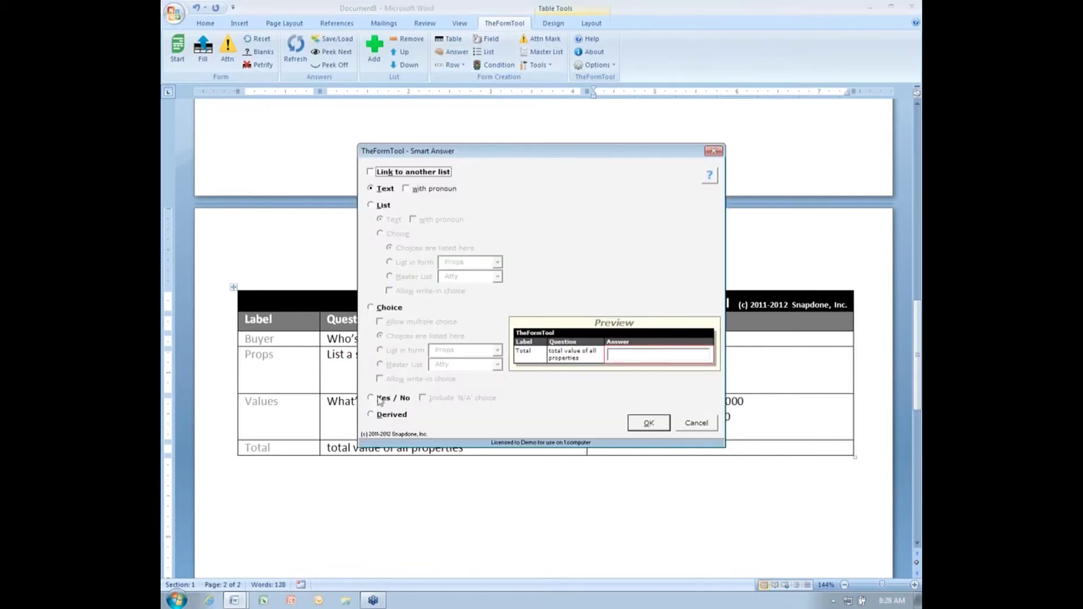
{"action": "left_click", "coordinate": [382, 417]}
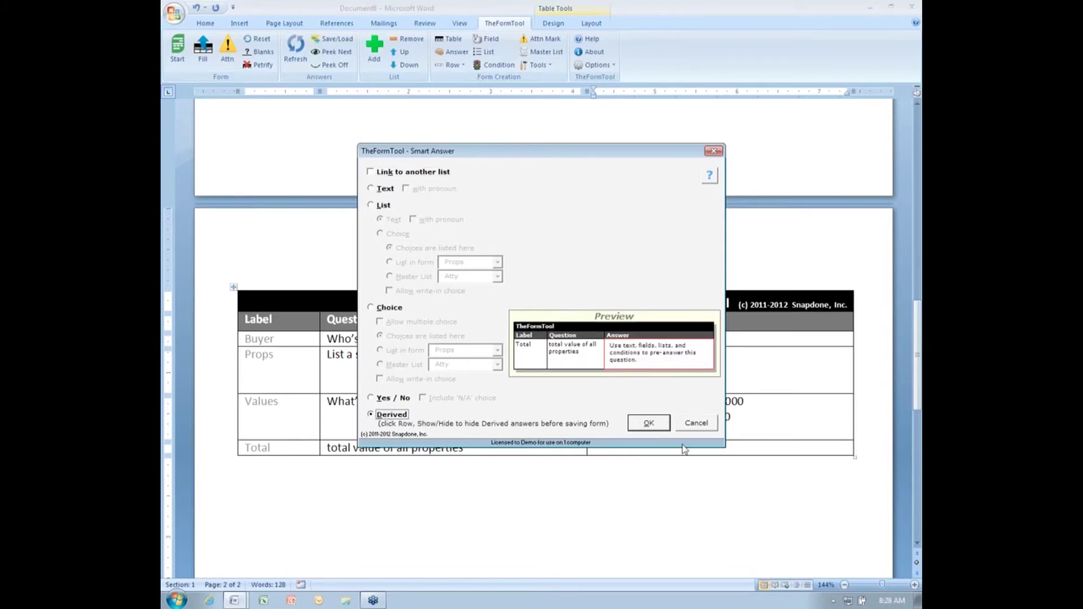
{"action": "left_click", "coordinate": [649, 423]}
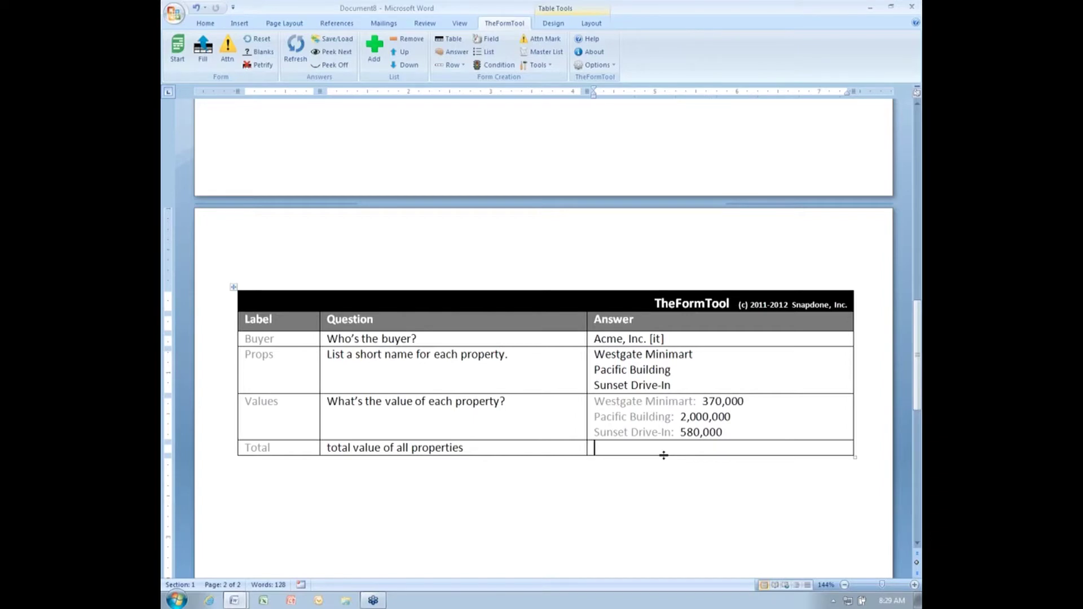
Insert a ListSum(Values) math formula into the Total answer cell.
{"action": "left_click", "coordinate": [659, 453]}
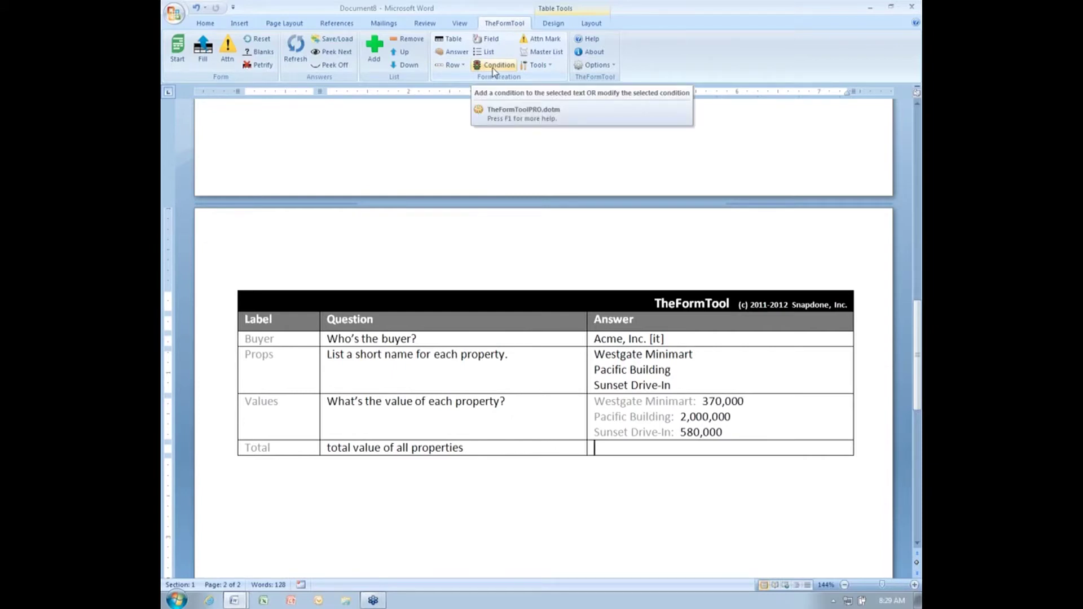
{"action": "left_click", "coordinate": [494, 43]}
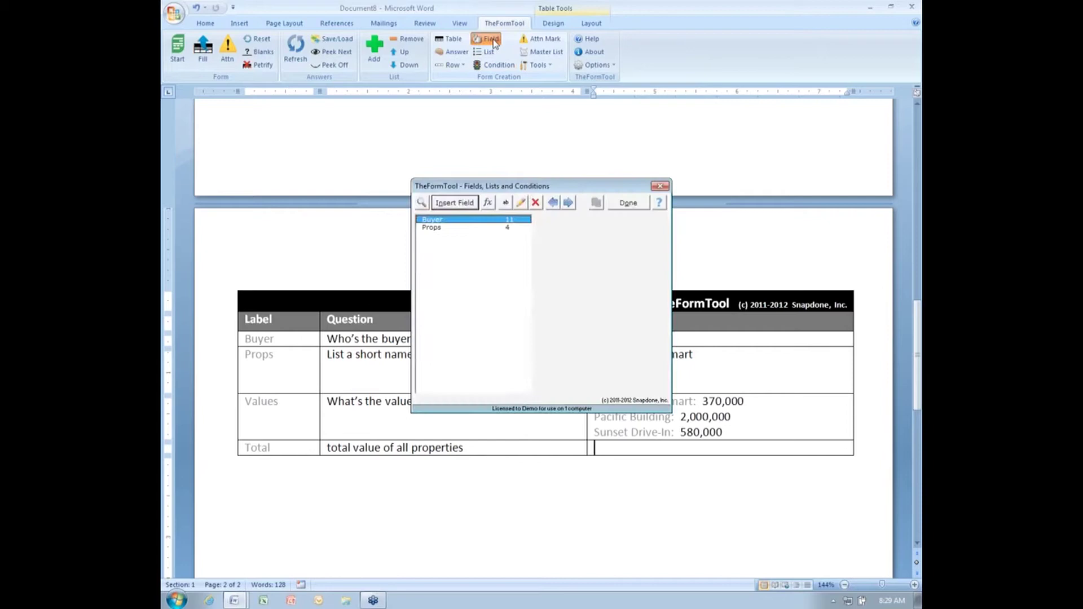
{"action": "left_click", "coordinate": [488, 203]}
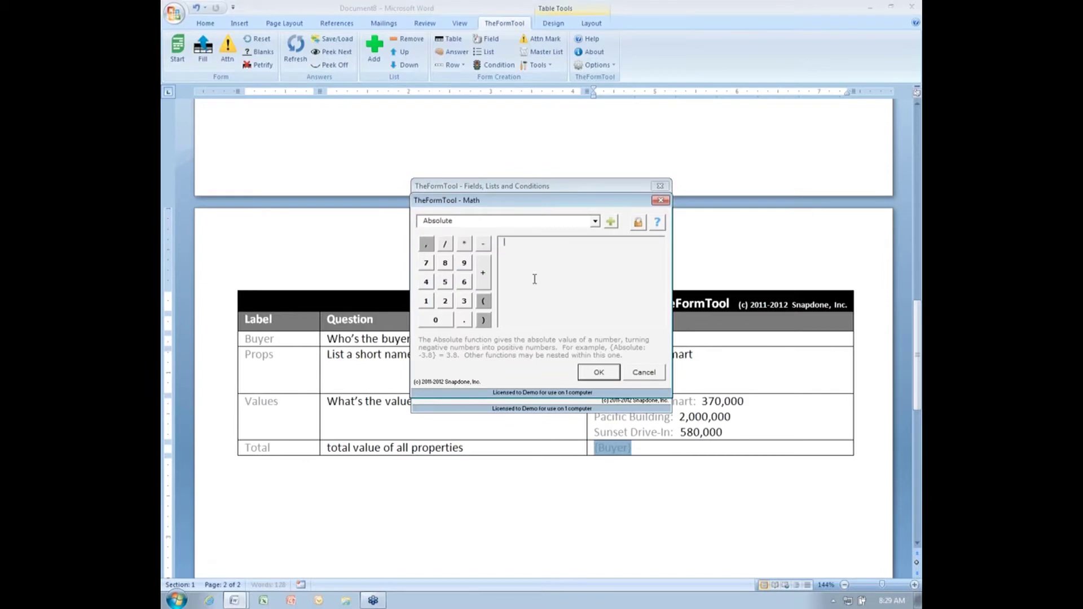
{"action": "left_click", "coordinate": [578, 221]}
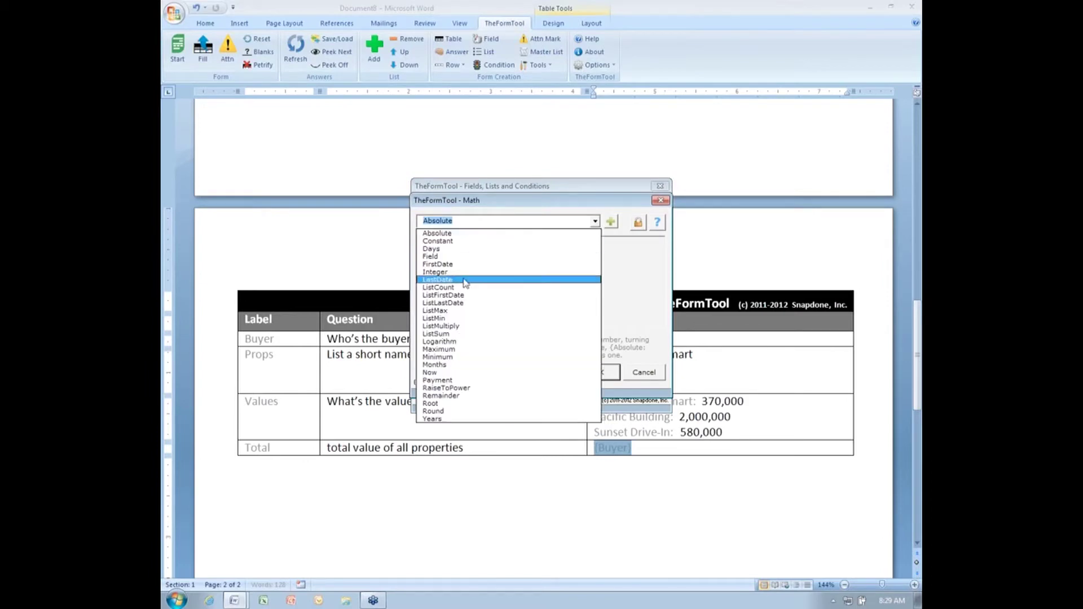
{"action": "left_click", "coordinate": [449, 336]}
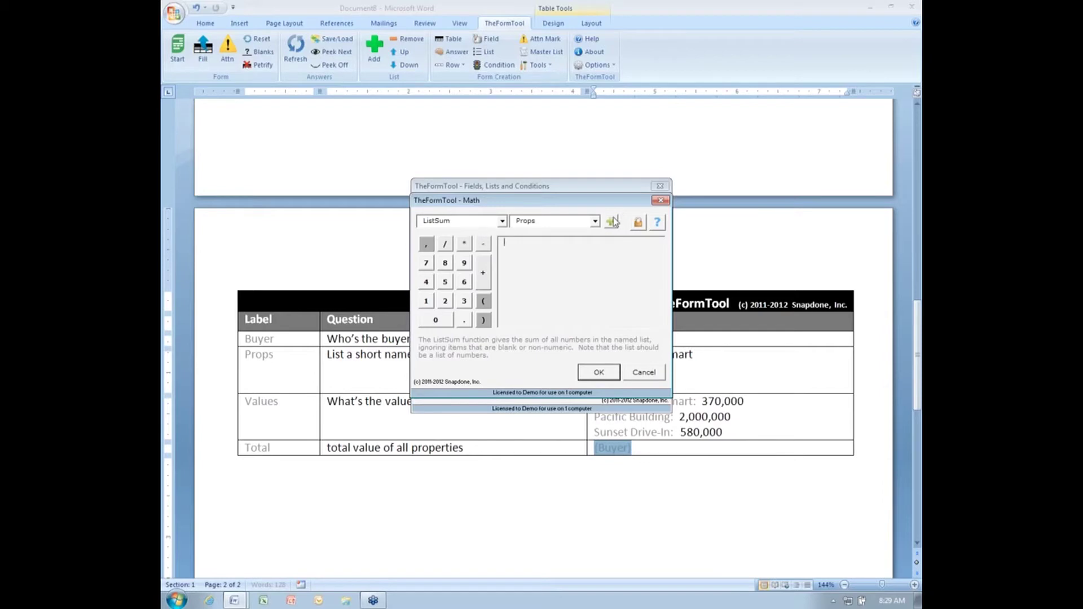
{"action": "left_click", "coordinate": [584, 224]}
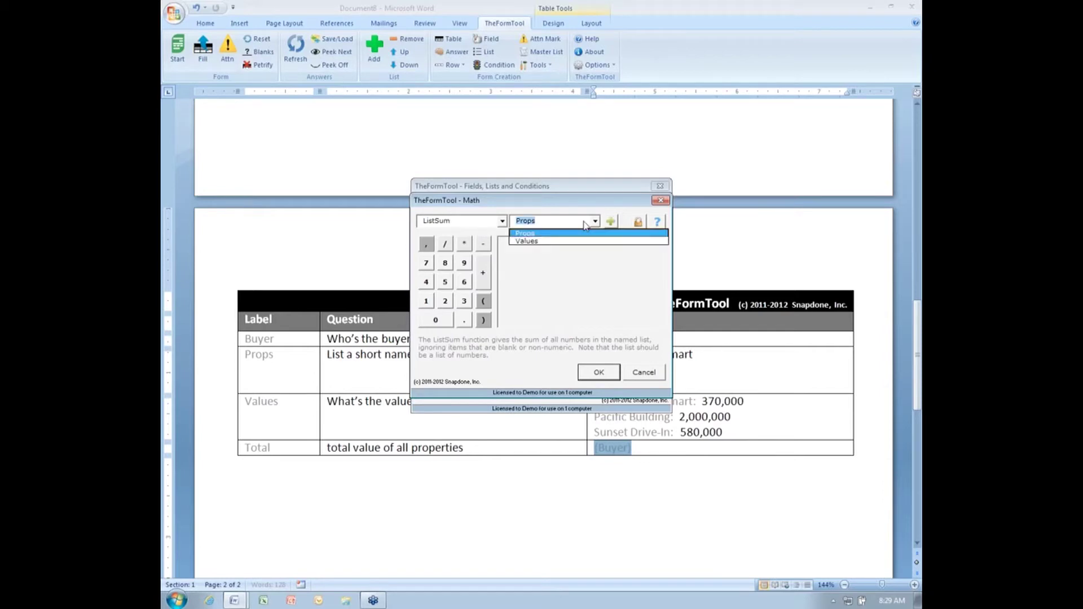
{"action": "left_click", "coordinate": [537, 241]}
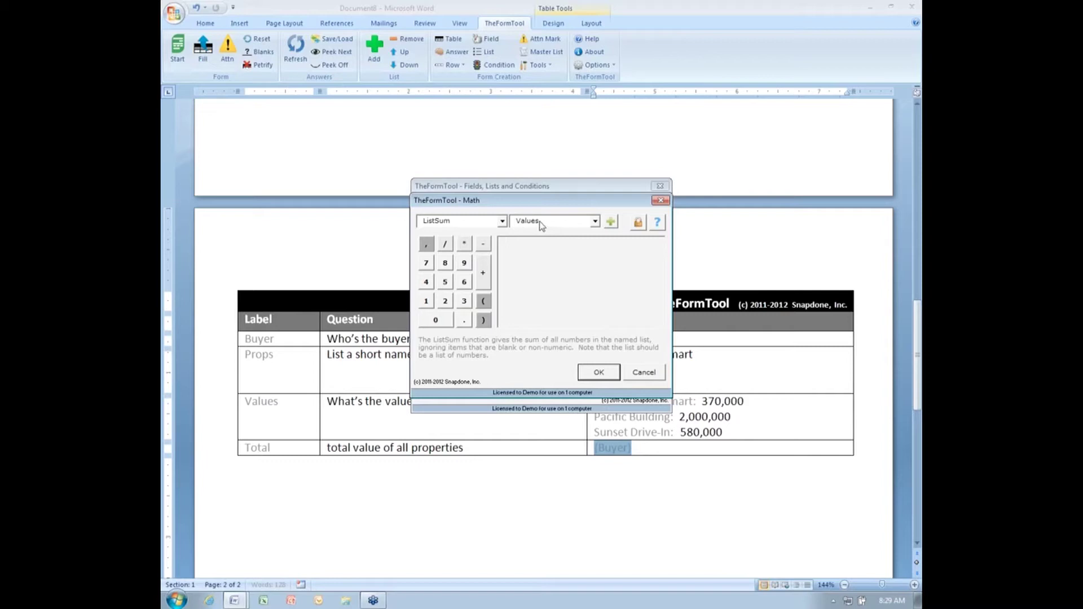
{"action": "left_click", "coordinate": [611, 221]}
{"action": "left_click", "coordinate": [599, 373]}
{"action": "left_click", "coordinate": [621, 204]}
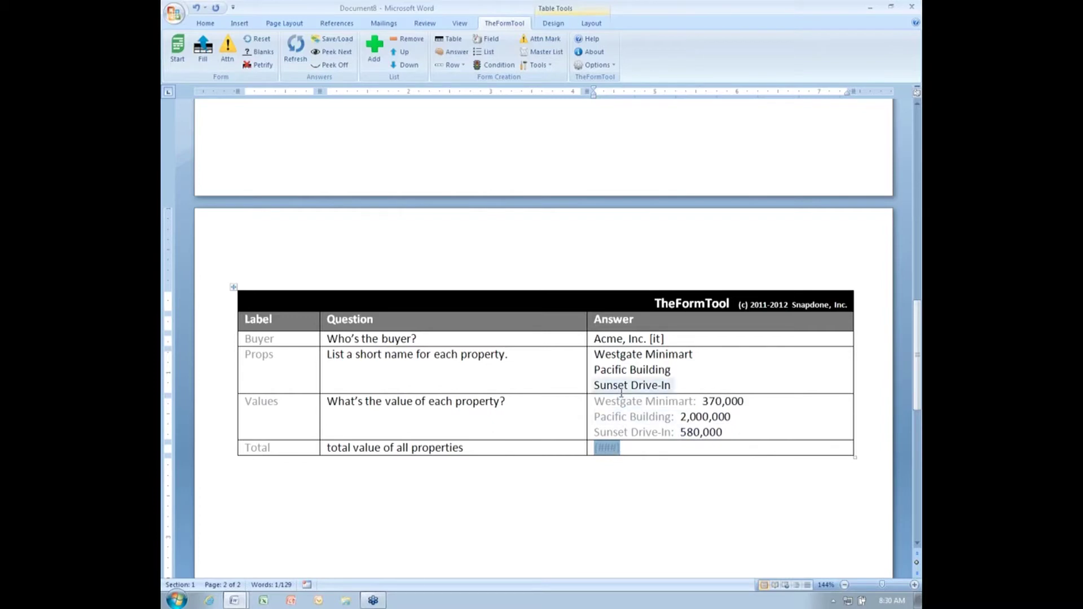
{"action": "scroll", "coordinate": [621, 393], "scroll_direction": "up", "scroll_amount": 10}
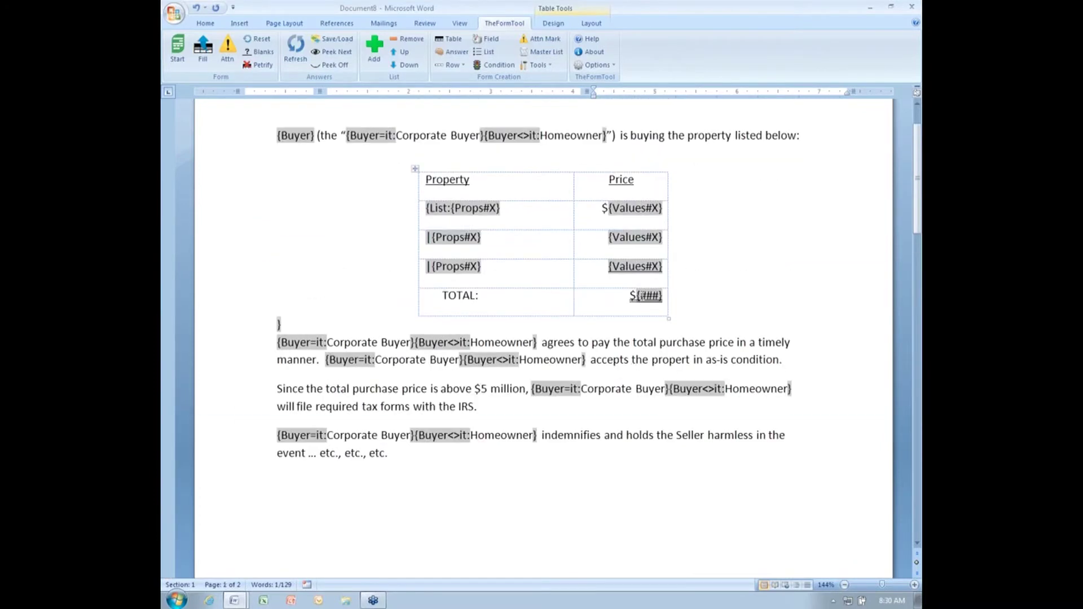
{"action": "left_click_drag", "start_coordinate": [634, 296], "coordinate": [666, 310]}
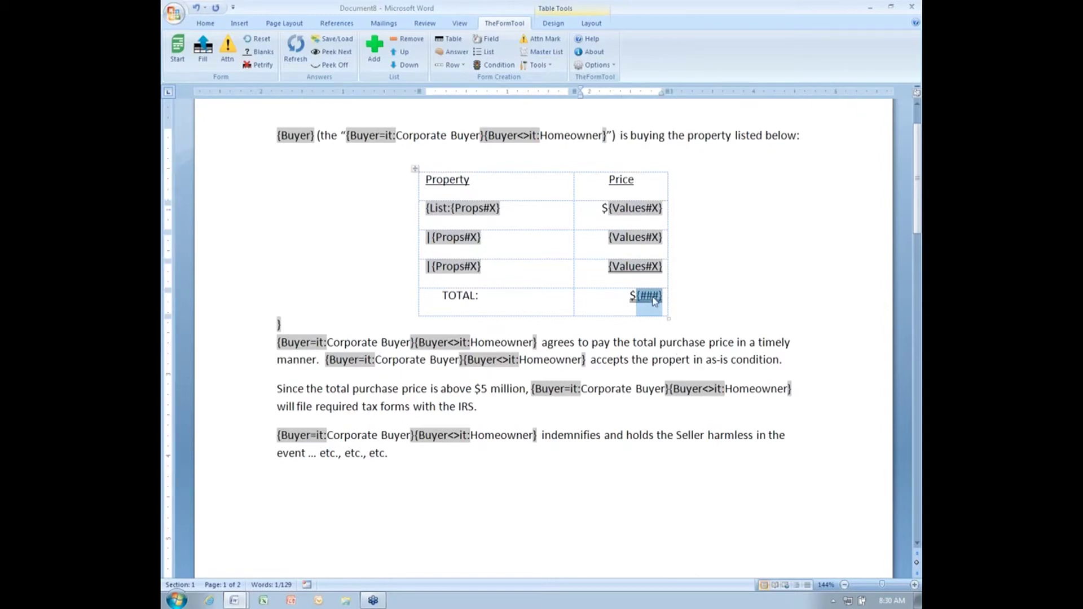
{"action": "scroll", "coordinate": [655, 331], "scroll_direction": "down", "scroll_amount": 15}
{"action": "left_click", "coordinate": [632, 381]}
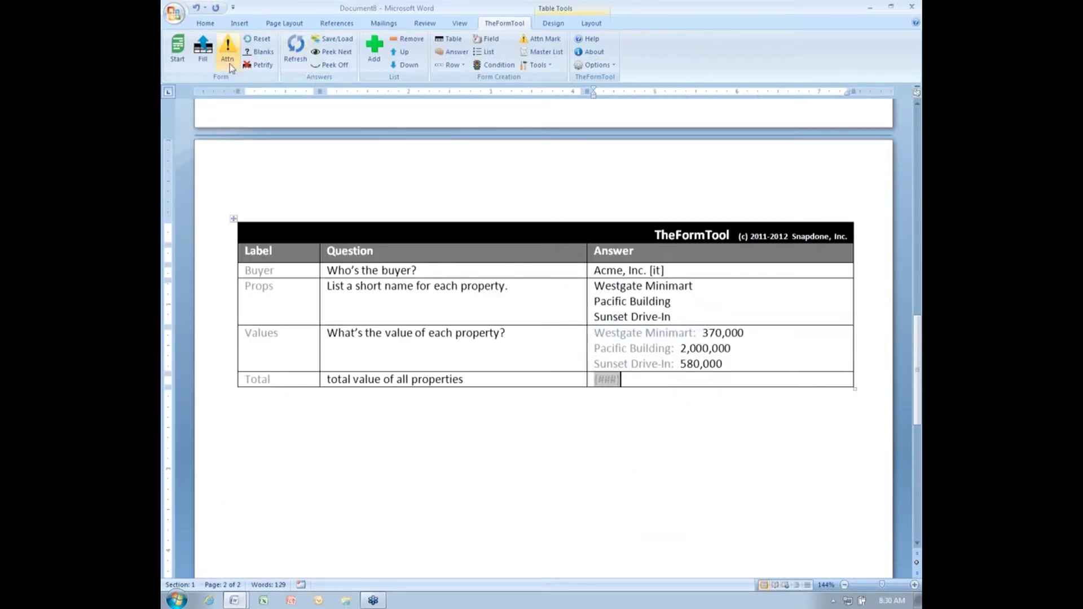
{"action": "left_click", "coordinate": [203, 52]}
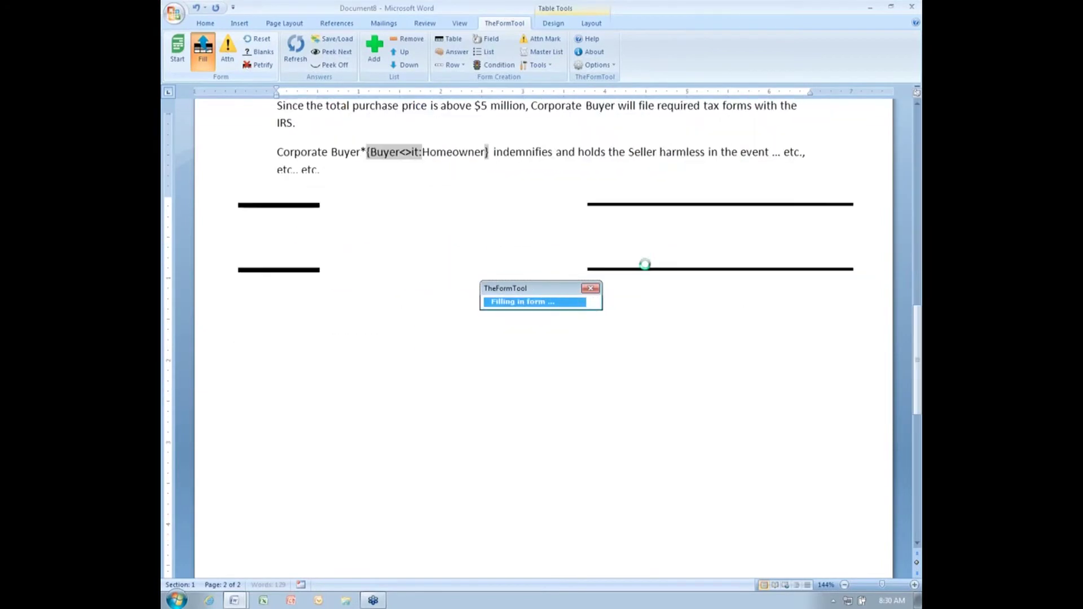
{"action": "scroll", "coordinate": [647, 268], "scroll_direction": "down", "scroll_amount": 5}
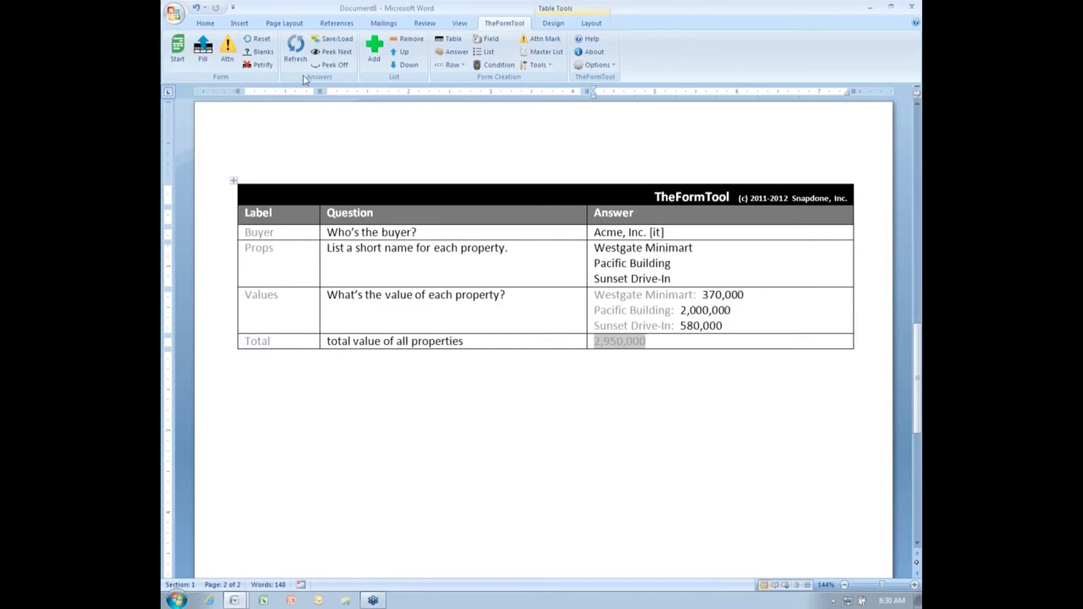
{"action": "left_click", "coordinate": [262, 40]}
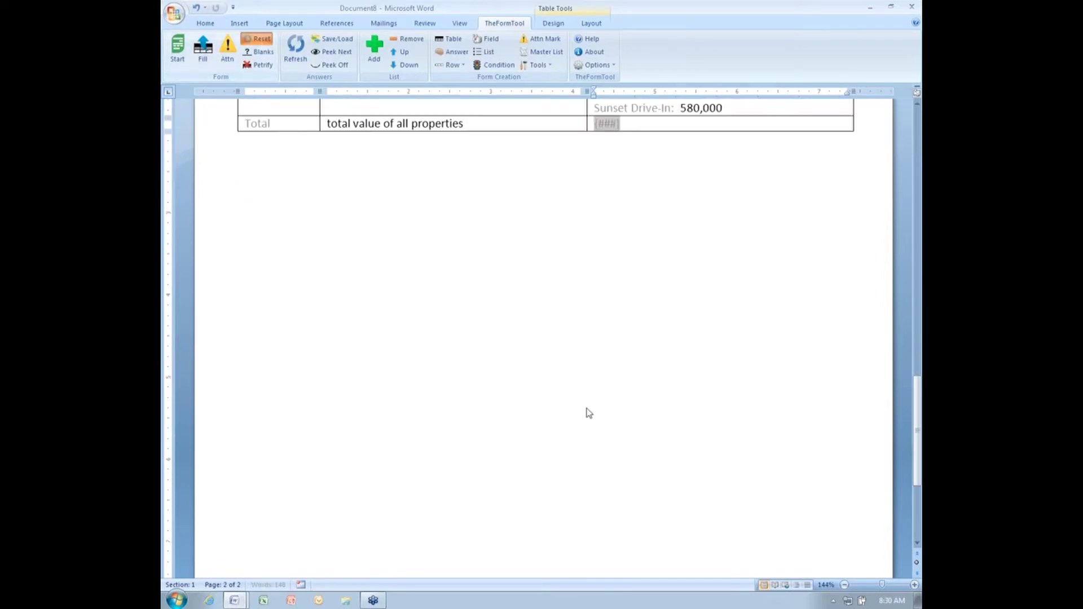
{"action": "scroll", "coordinate": [585, 407], "scroll_direction": "up", "scroll_amount": 10}
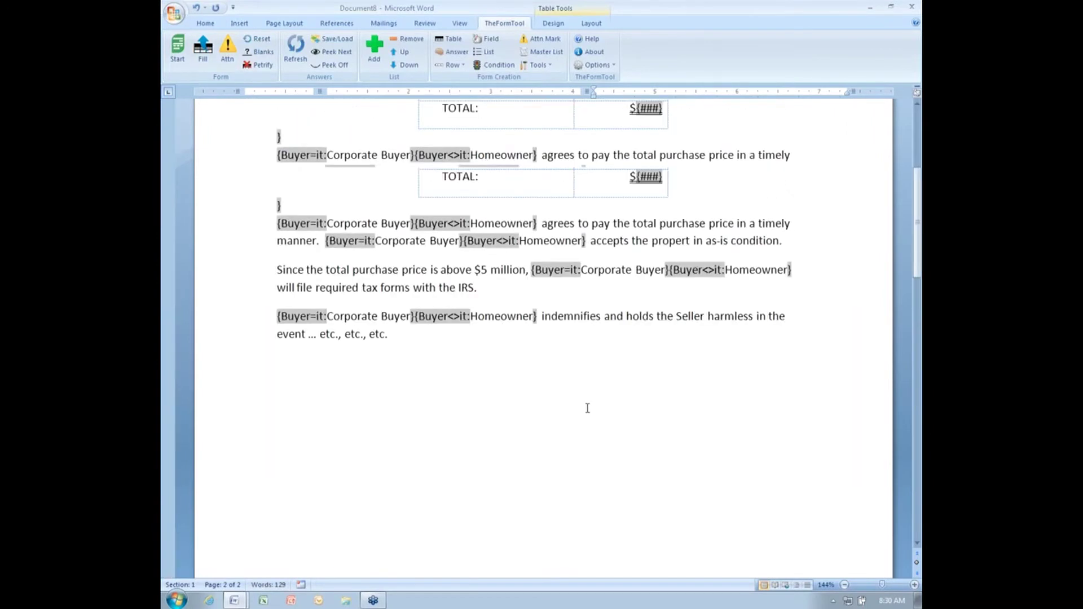
Wrap the 'Since the total purchase price…' paragraph in a condition requiring Total to be more than 5000000.
{"action": "left_click", "coordinate": [241, 345]}
{"action": "left_click_drag", "start_coordinate": [242, 345], "coordinate": [241, 357]}
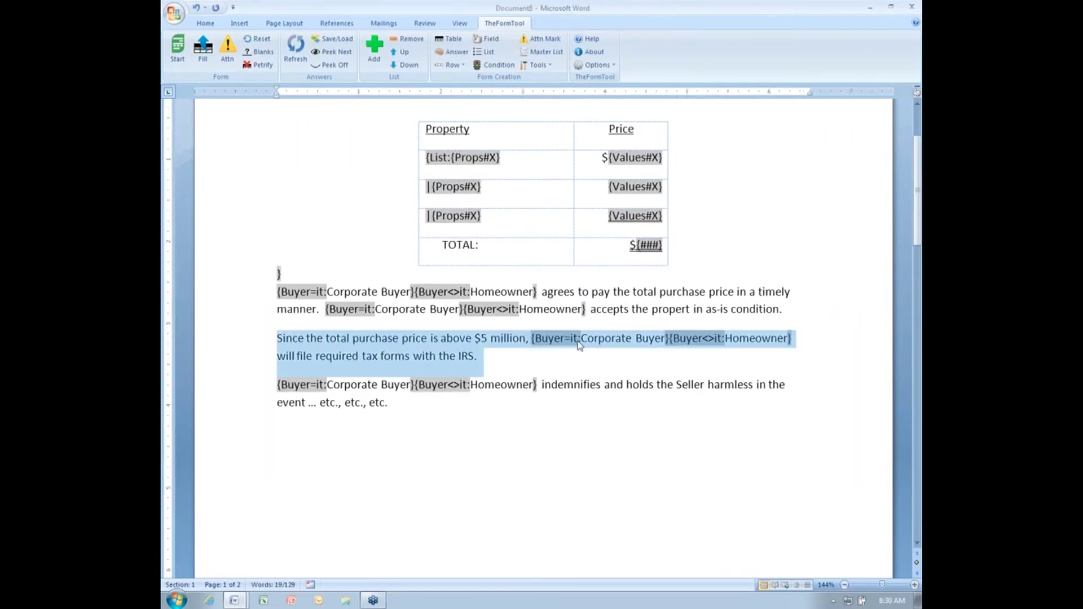
{"action": "left_click", "coordinate": [499, 66]}
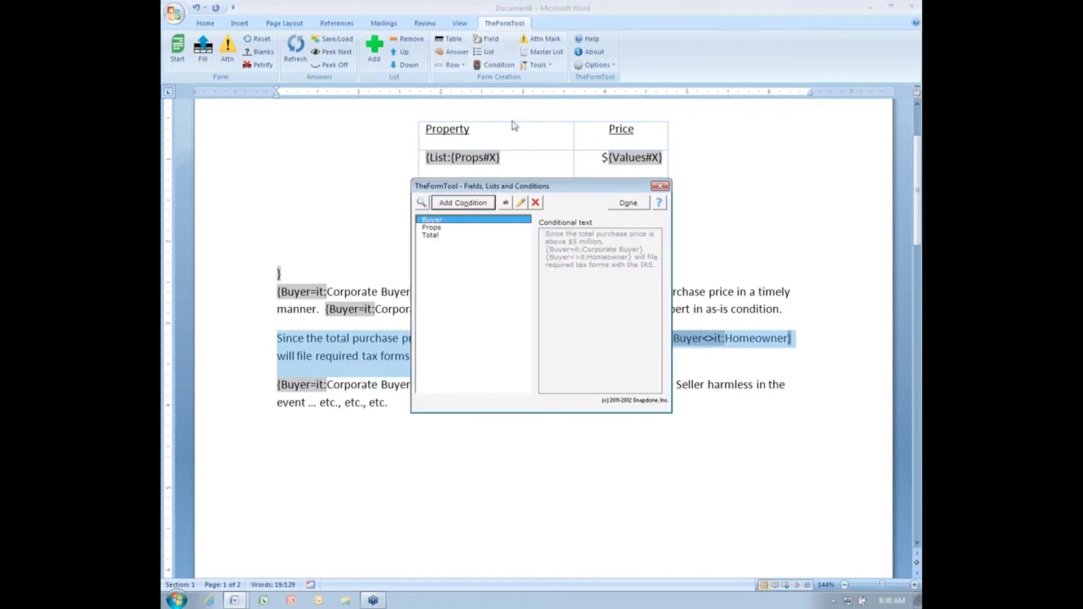
{"action": "left_click", "coordinate": [451, 236]}
{"action": "left_click", "coordinate": [469, 203]}
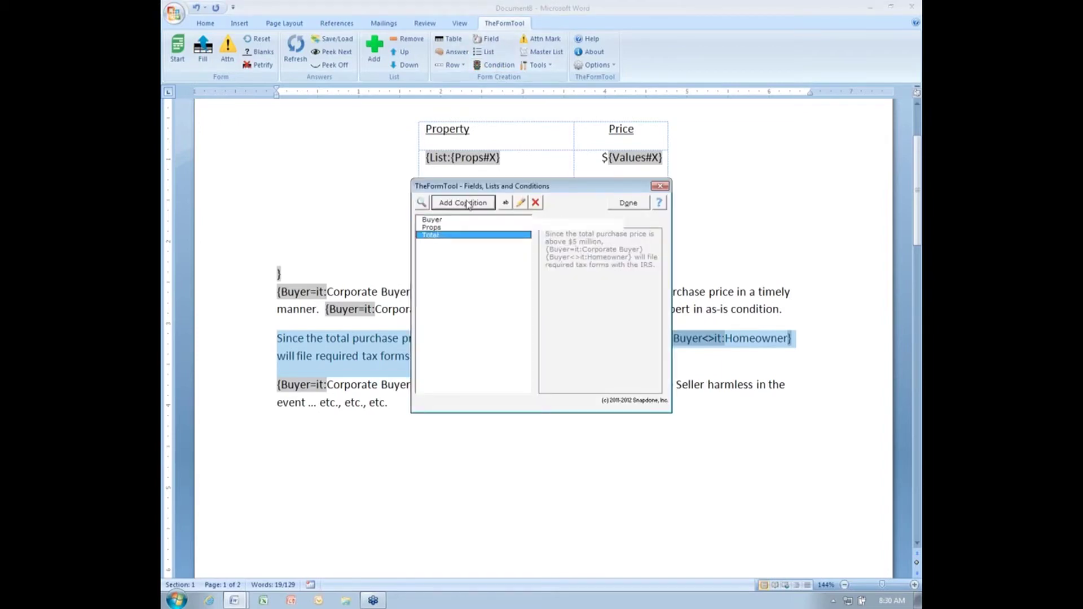
{"action": "left_click", "coordinate": [592, 254]}
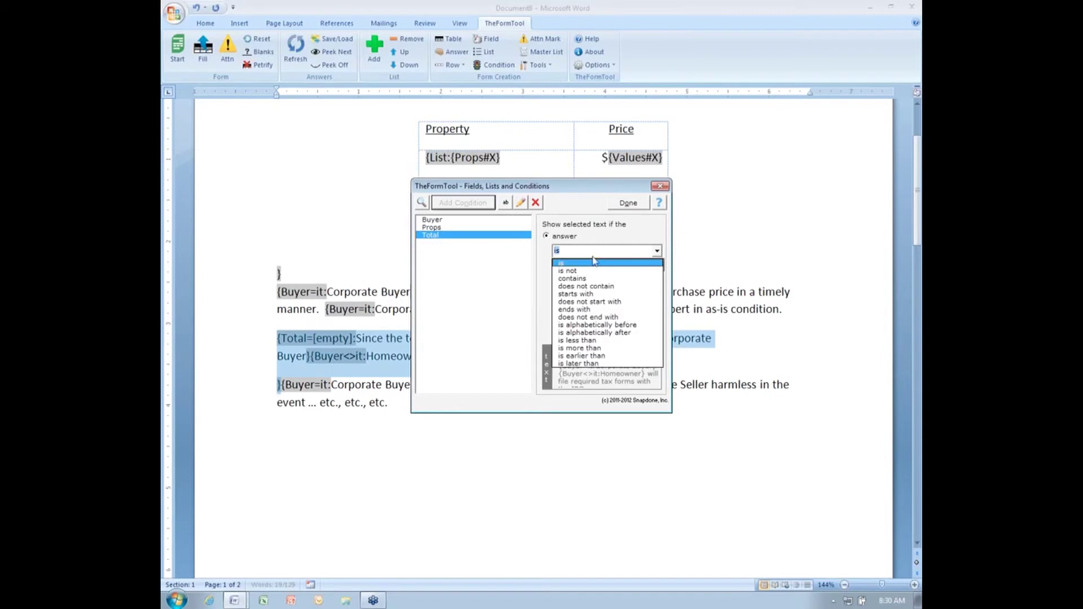
{"action": "left_click", "coordinate": [602, 348]}
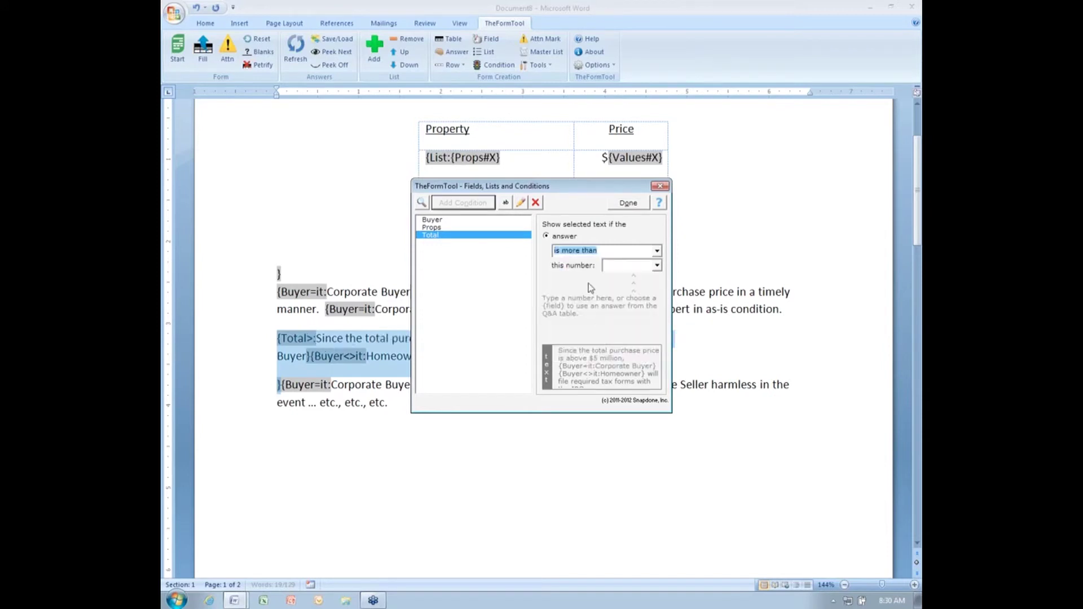
{"action": "left_click", "coordinate": [613, 265]}
{"action": "type", "text": "5000000"}
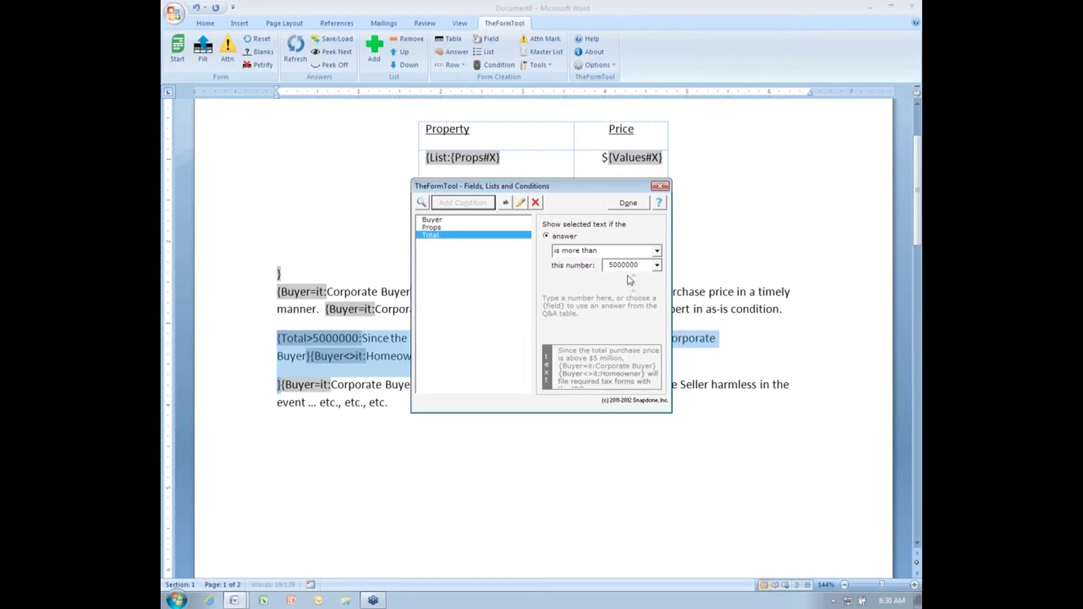
Finish the condition and set the conditional tax-forms paragraph's font colour to Red.
{"action": "left_click", "coordinate": [628, 202]}
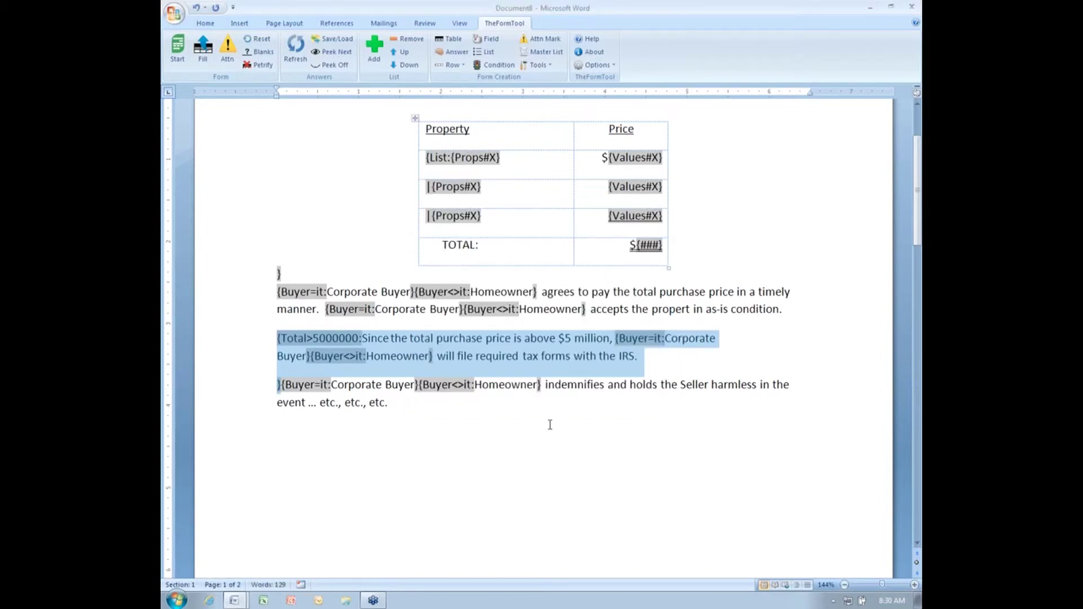
{"action": "left_click", "coordinate": [204, 24]}
{"action": "left_click", "coordinate": [404, 61]}
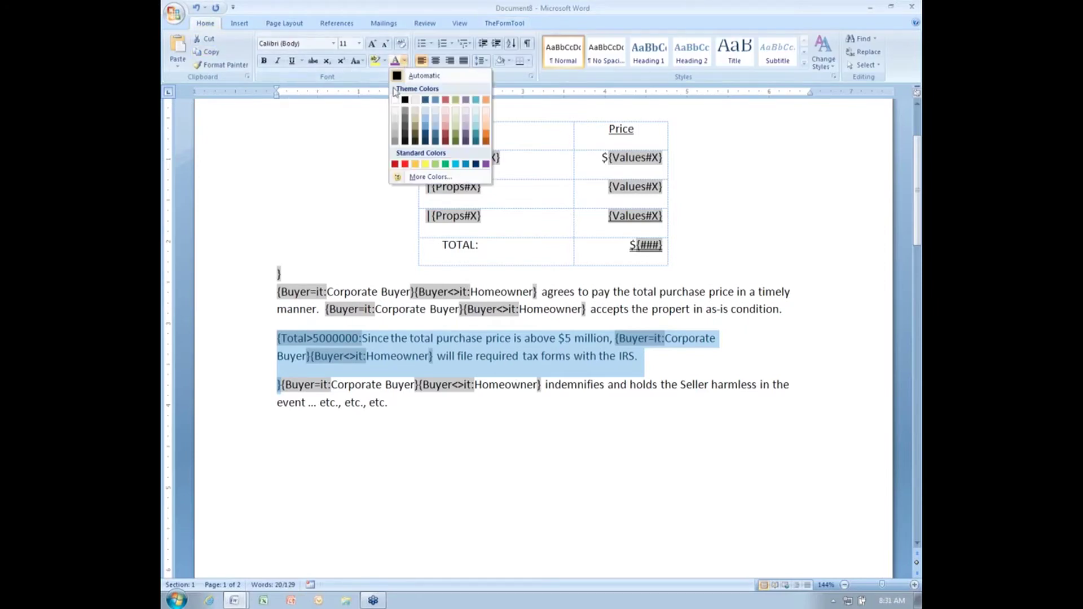
{"action": "left_click", "coordinate": [404, 164]}
{"action": "left_click", "coordinate": [351, 292]}
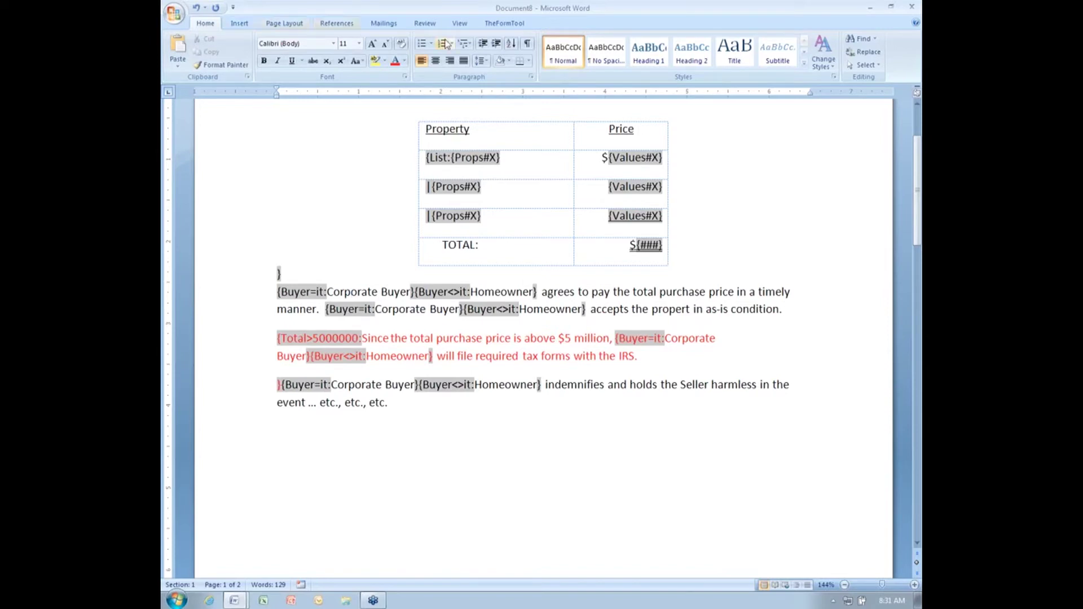
{"action": "scroll", "coordinate": [448, 43], "scroll_direction": "down", "scroll_amount": 7}
Fill the contract from the answers and check the result with the total at $2,950,000.00.
{"action": "left_click", "coordinate": [203, 52]}
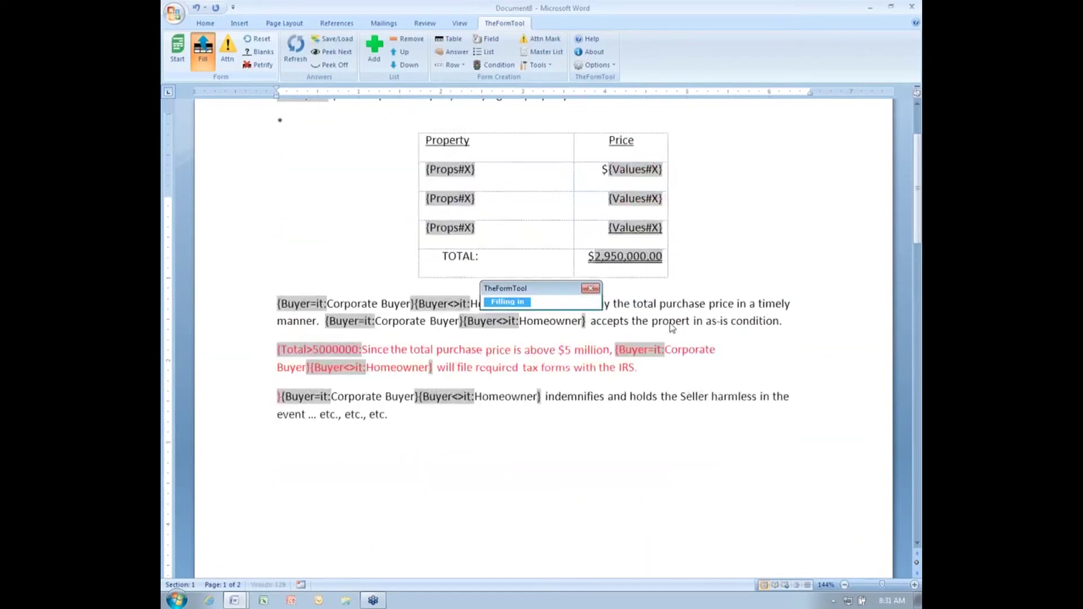
{"action": "scroll", "coordinate": [670, 322], "scroll_direction": "up", "scroll_amount": 8}
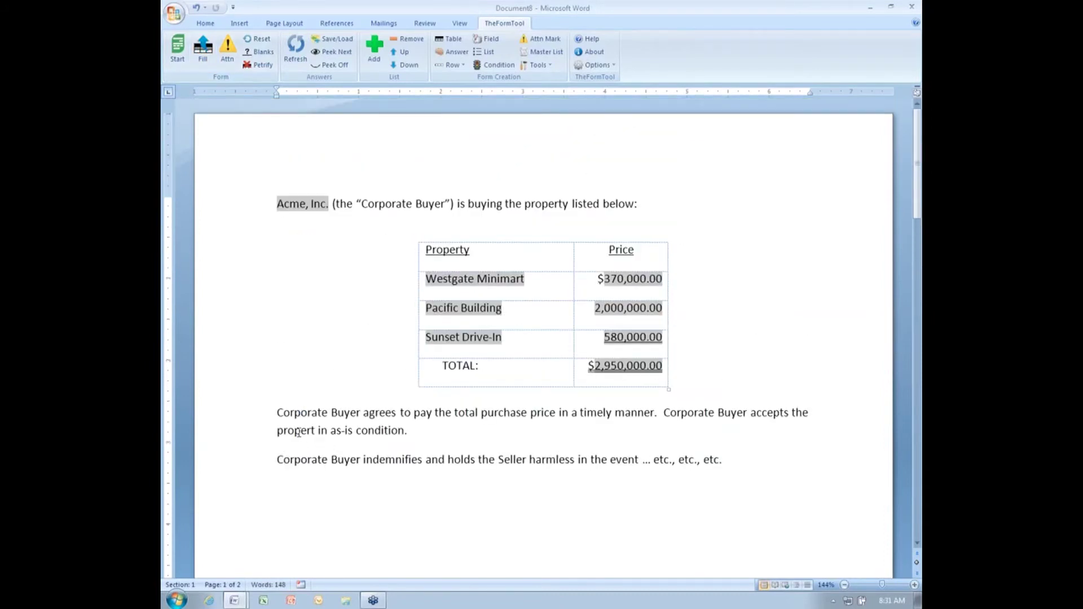
{"action": "key", "text": "Up"}
{"action": "scroll", "coordinate": [324, 461], "scroll_direction": "down", "scroll_amount": 15}
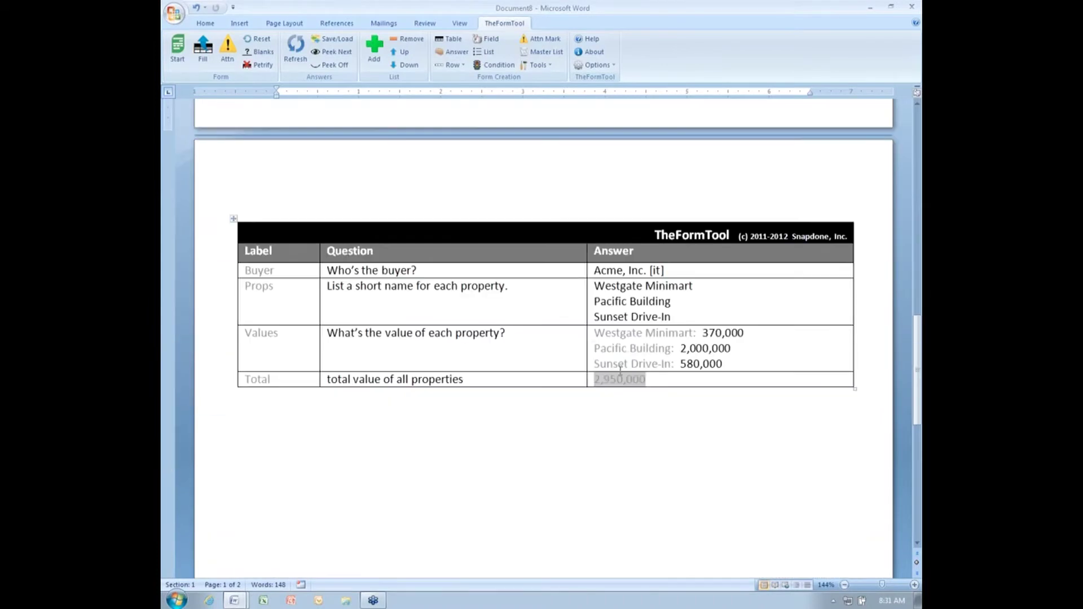
Change Westgate Minimart's value to 6,370,000 and refill, confirming the red IRS tax-forms paragraph now appears.
{"action": "left_click", "coordinate": [712, 338]}
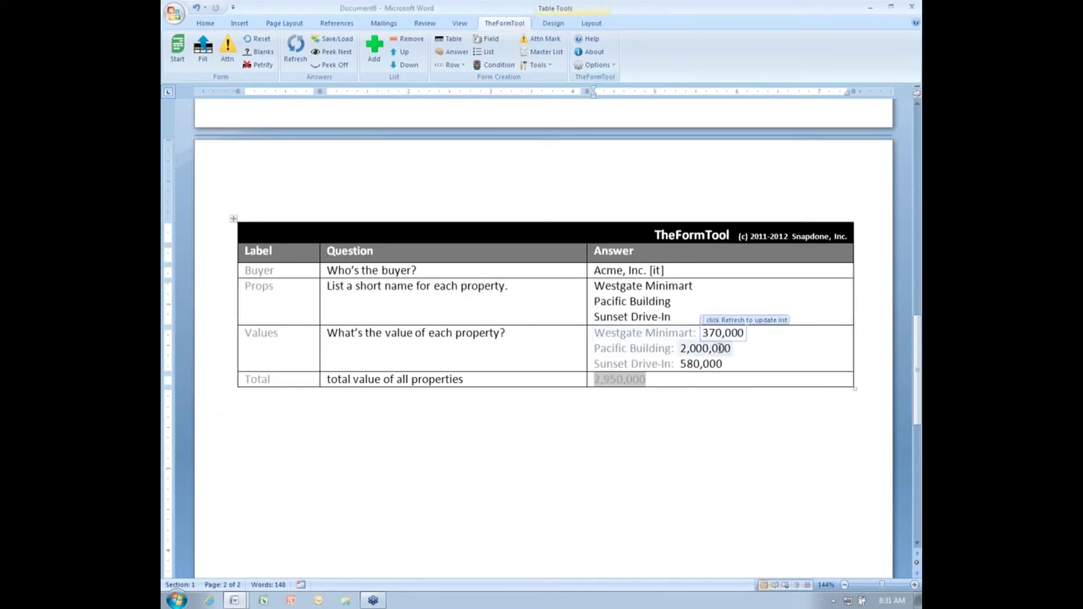
{"action": "type", "text": "6,"}
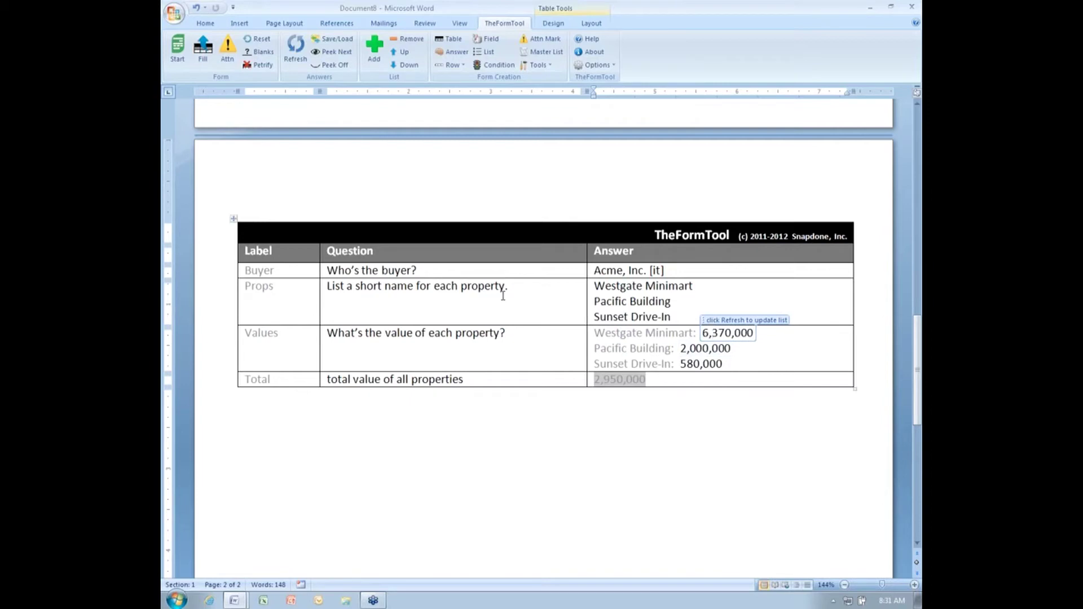
{"action": "left_click", "coordinate": [203, 50]}
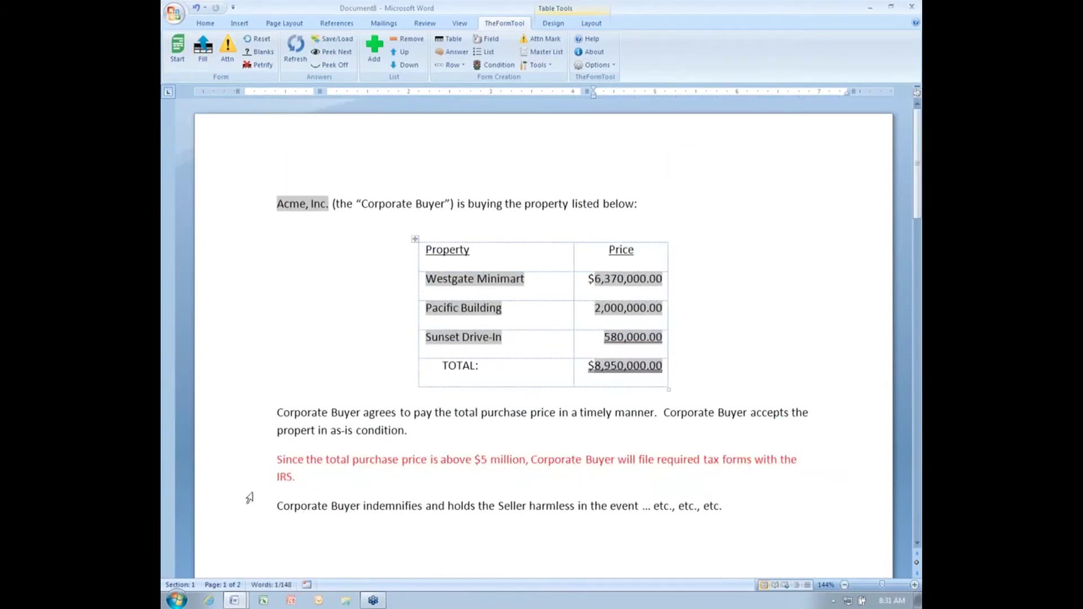
{"action": "left_click", "coordinate": [257, 484]}
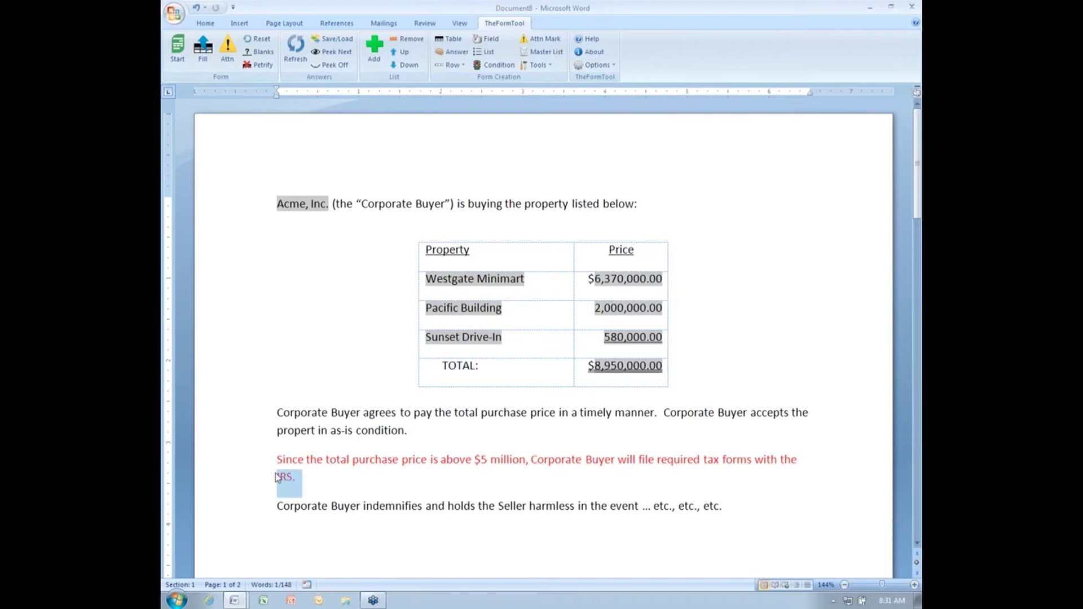
{"action": "left_click", "coordinate": [320, 475]}
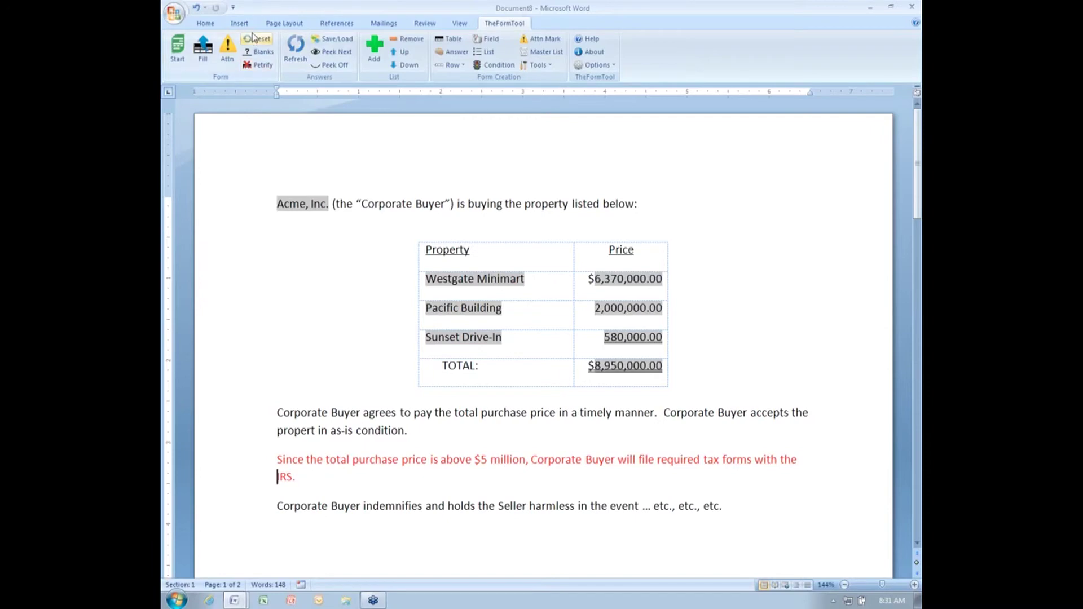
Return the document to its unfilled template and select the conditional buyer-type text in the first line.
{"action": "left_click", "coordinate": [255, 37]}
{"action": "scroll", "coordinate": [636, 388], "scroll_direction": "up", "scroll_amount": 5}
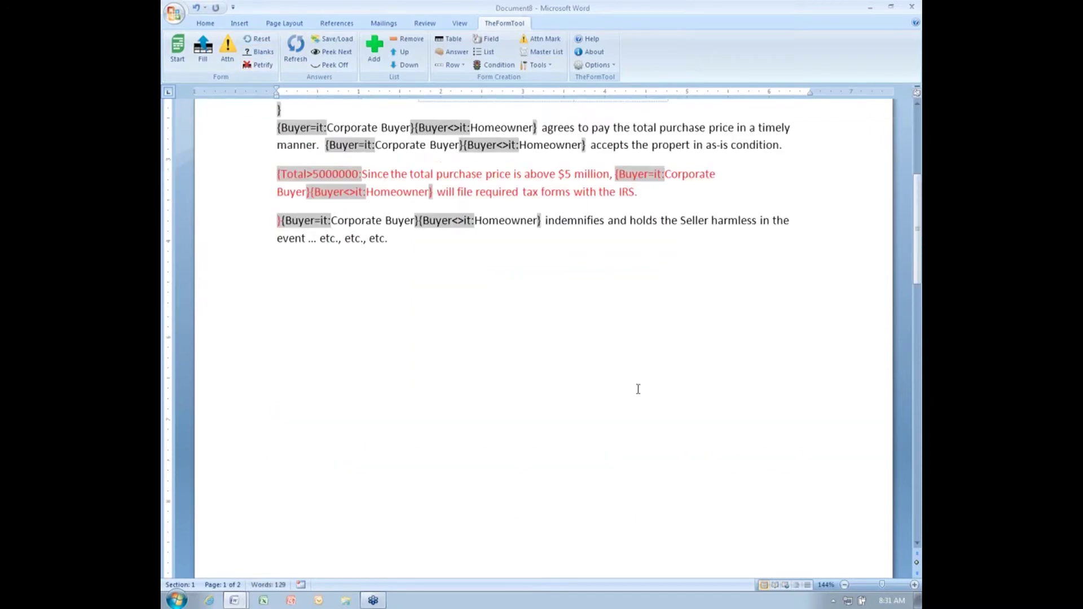
{"action": "scroll", "coordinate": [638, 389], "scroll_direction": "up", "scroll_amount": 2}
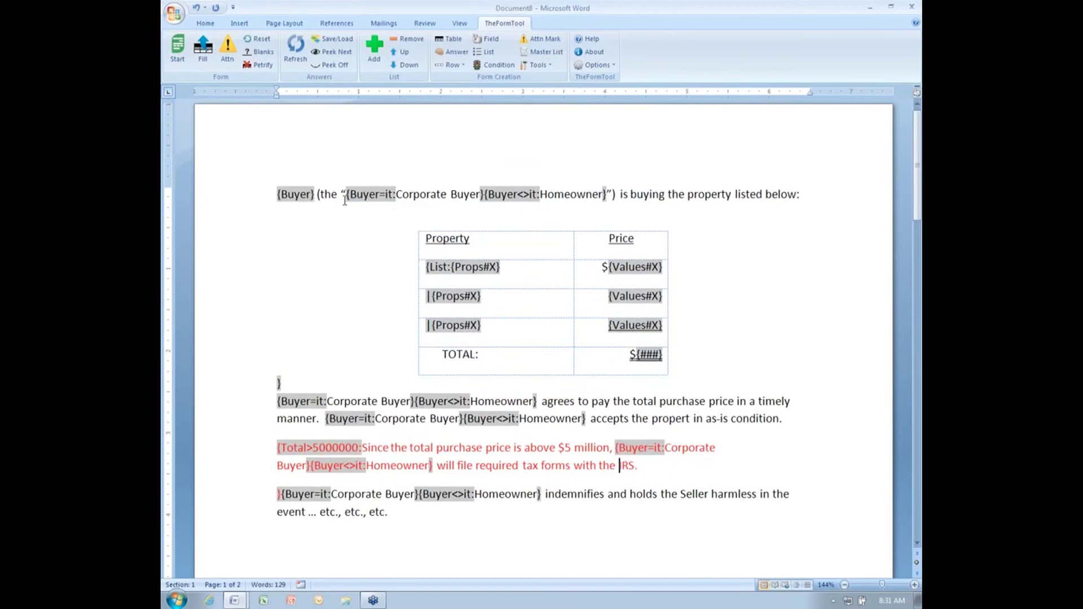
{"action": "left_click_drag", "start_coordinate": [345, 197], "coordinate": [608, 194]}
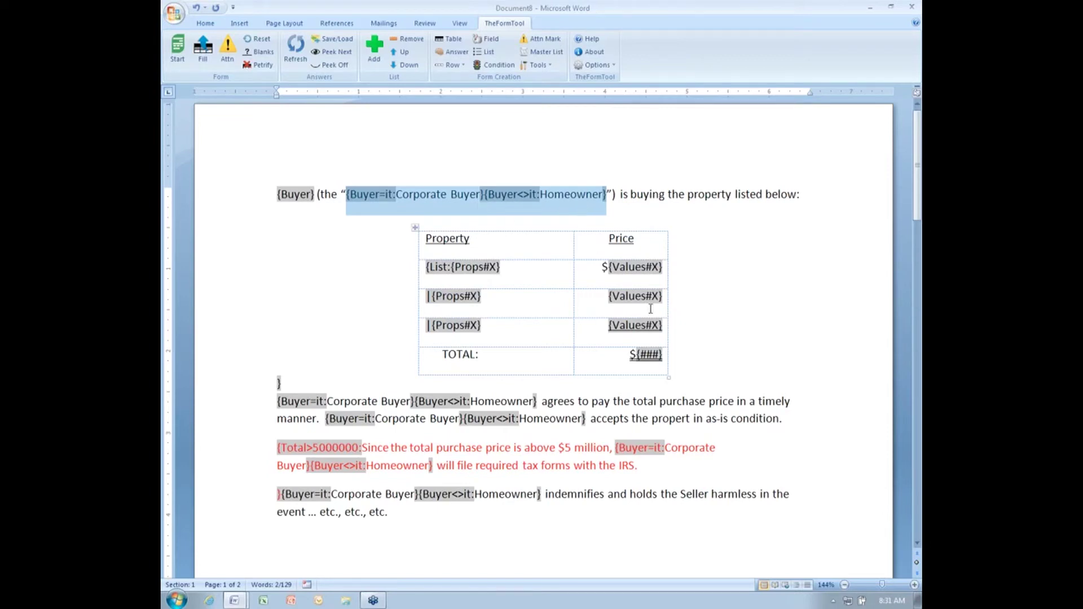
Choose the [it] pronoun for the Acme, Inc. buyer answer.
{"action": "scroll", "coordinate": [645, 314], "scroll_direction": "down", "scroll_amount": 15}
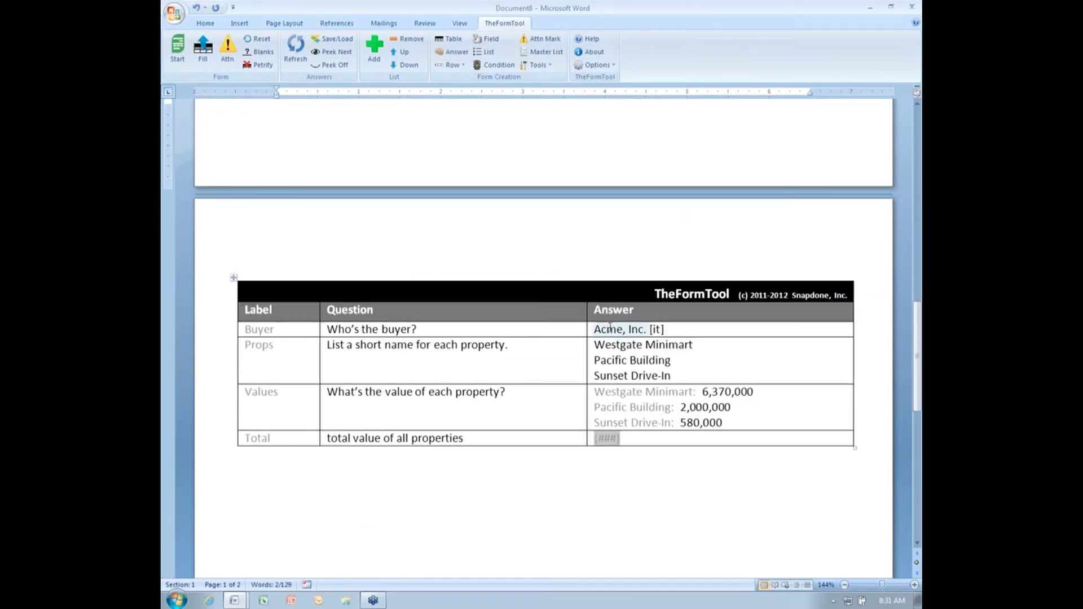
{"action": "left_click_drag", "start_coordinate": [606, 329], "coordinate": [646, 331]}
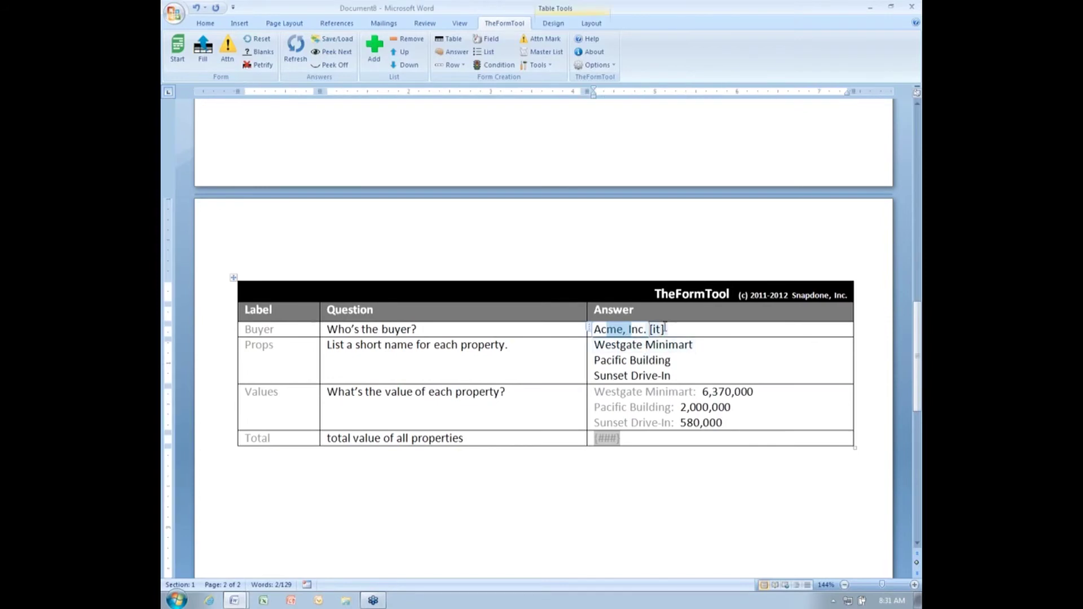
{"action": "left_click", "coordinate": [656, 330]}
{"action": "left_click", "coordinate": [671, 330]}
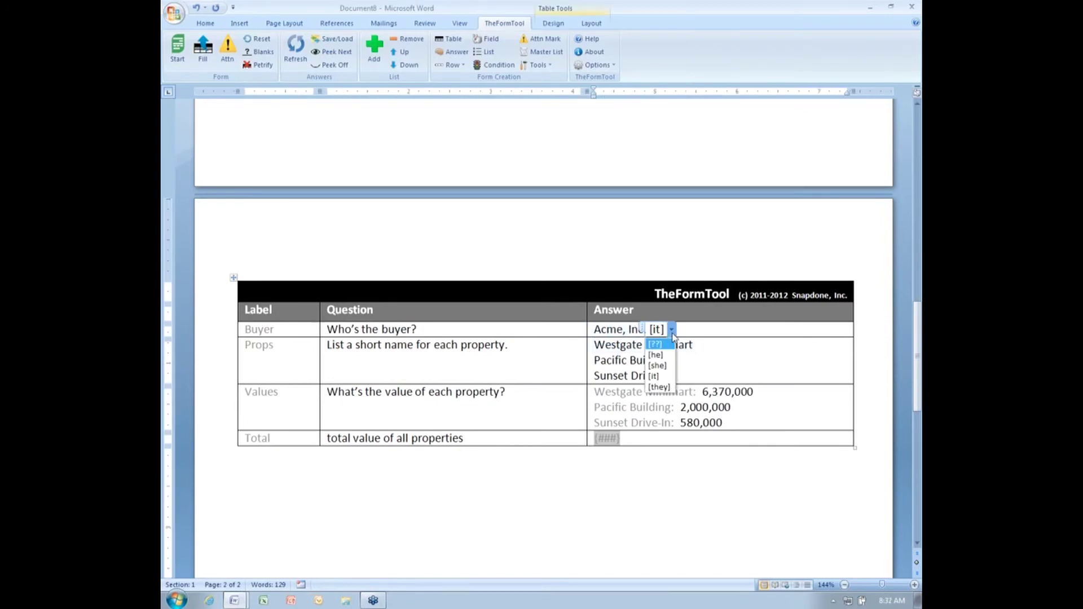
{"action": "left_click", "coordinate": [658, 374]}
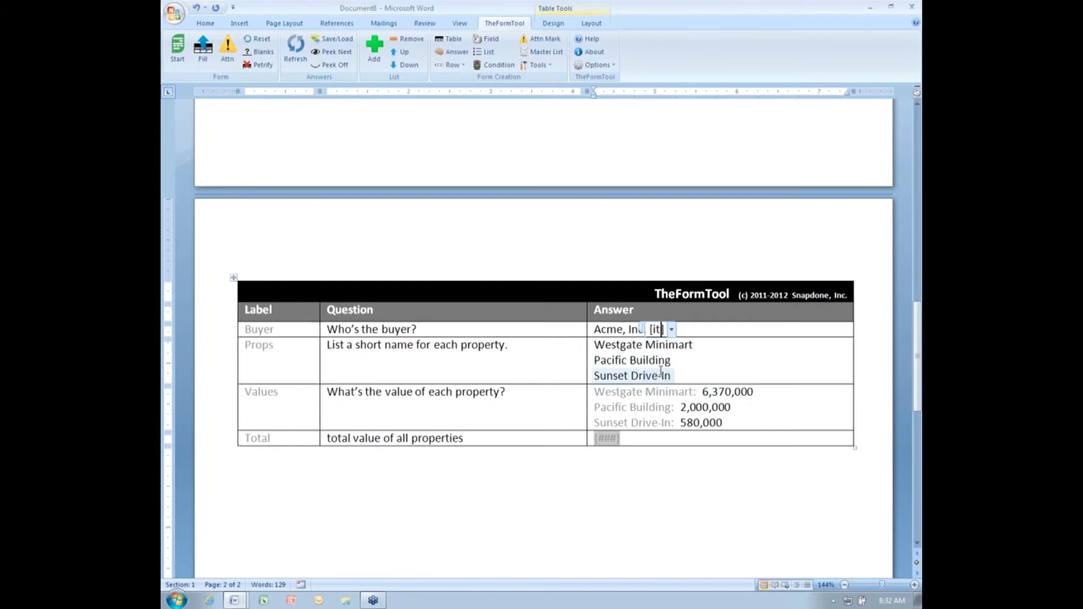
{"action": "left_click", "coordinate": [544, 333]}
Highlight the {Buyer=it:Corporate Buyer}{Buyer<>it:Homeowner} wording in the contract's first sentences on page 1.
{"action": "scroll", "coordinate": [547, 331], "scroll_direction": "up", "scroll_amount": 10}
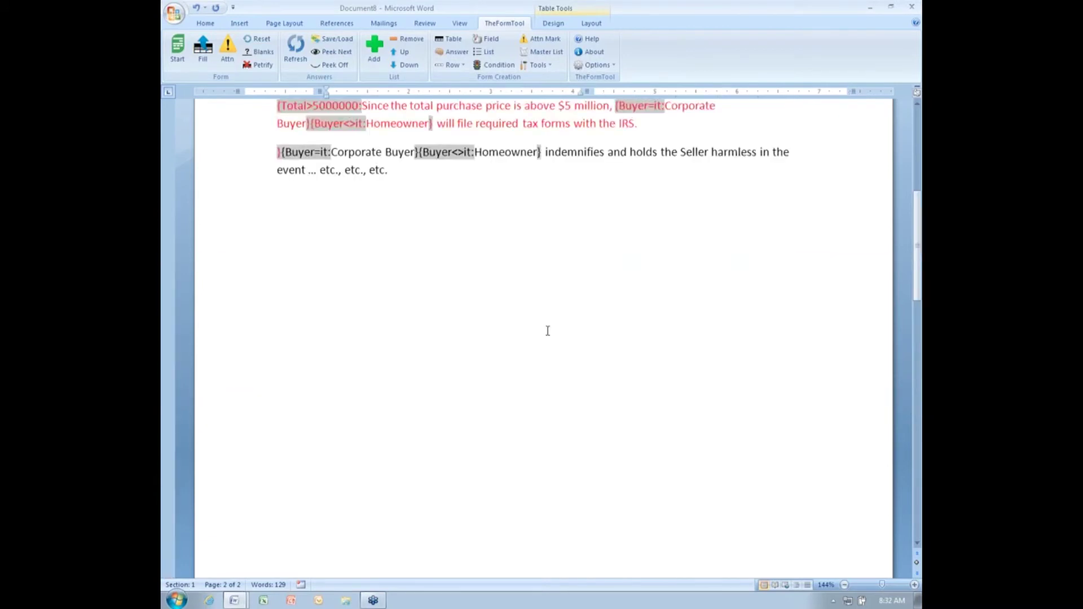
{"action": "scroll", "coordinate": [548, 330], "scroll_direction": "up", "scroll_amount": 6}
{"action": "left_click_drag", "start_coordinate": [397, 204], "coordinate": [482, 225]}
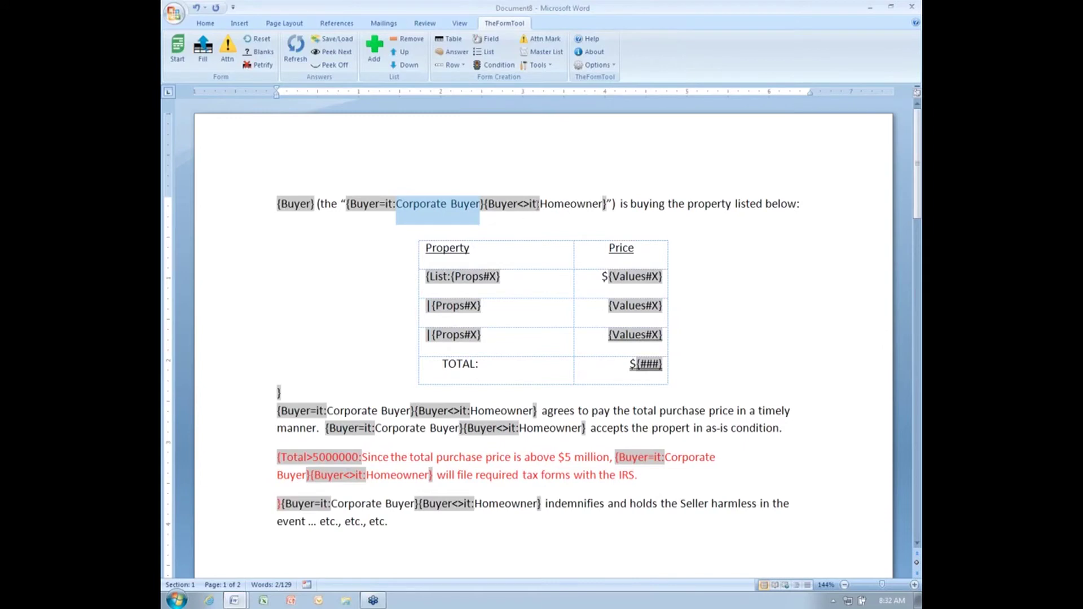
{"action": "left_click_drag", "start_coordinate": [541, 204], "coordinate": [603, 209]}
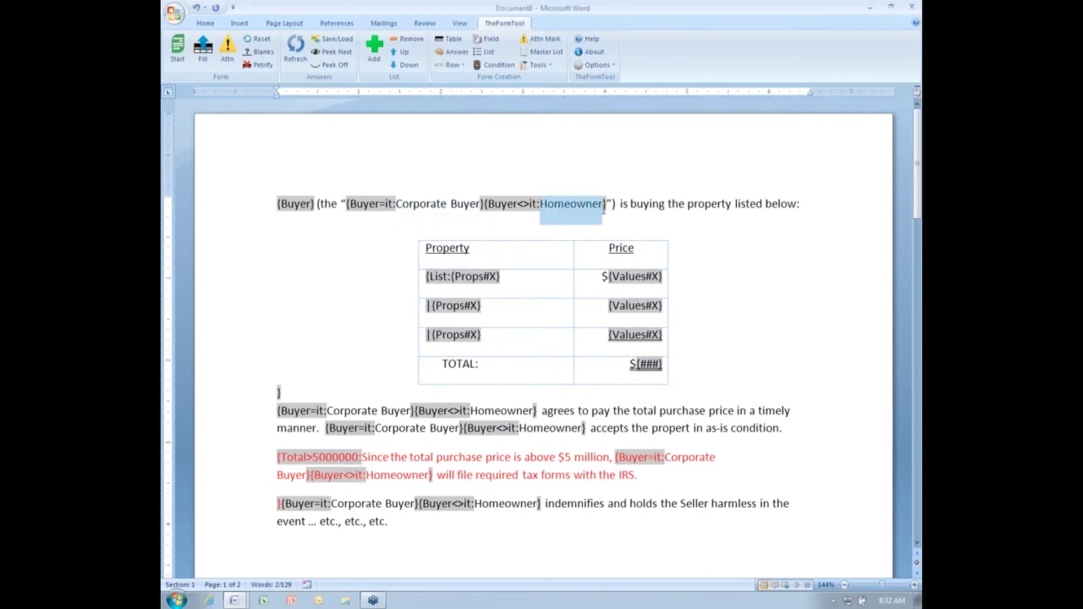
{"action": "left_click_drag", "start_coordinate": [347, 204], "coordinate": [608, 202]}
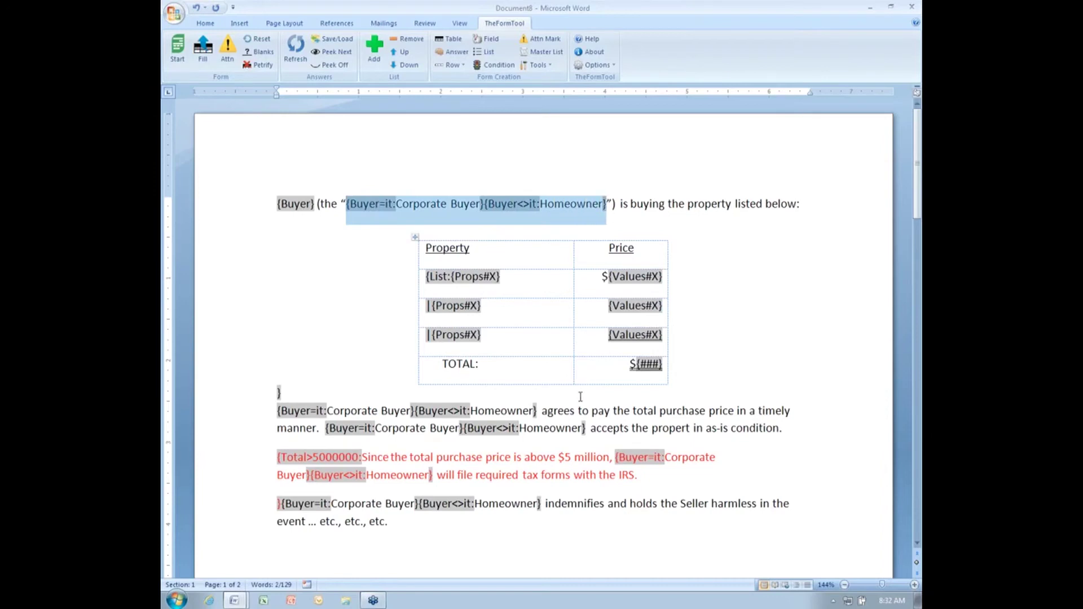
{"action": "left_click_drag", "start_coordinate": [278, 411], "coordinate": [538, 412]}
{"action": "left_click", "coordinate": [386, 430]}
Highlight the same conditional buyer text on the manner line and further down, then return to the form table.
{"action": "left_click_drag", "start_coordinate": [386, 430], "coordinate": [500, 449]}
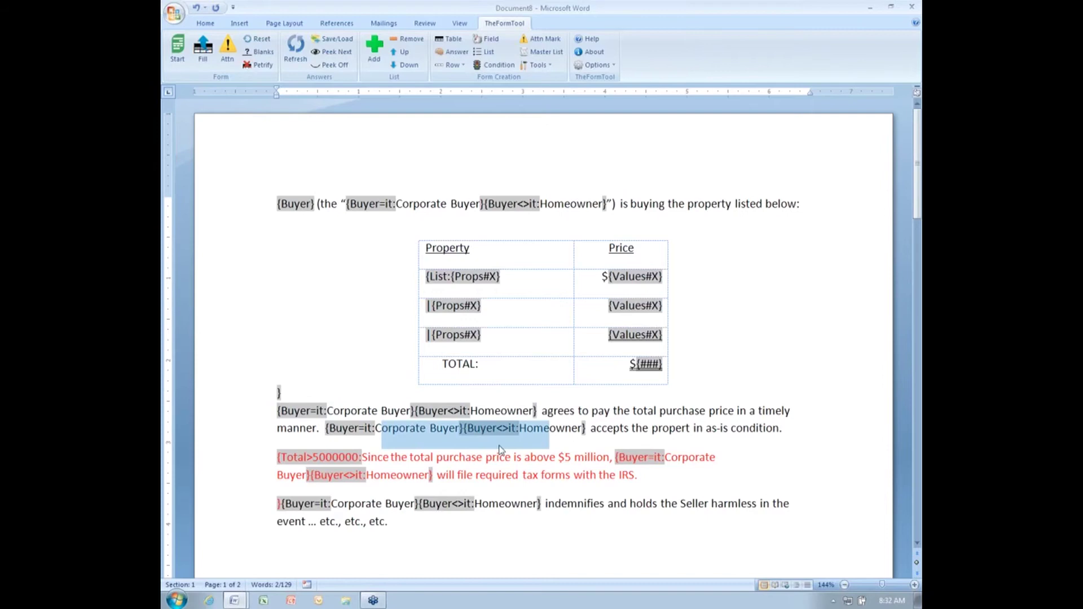
{"action": "left_click_drag", "start_coordinate": [649, 458], "coordinate": [500, 506]}
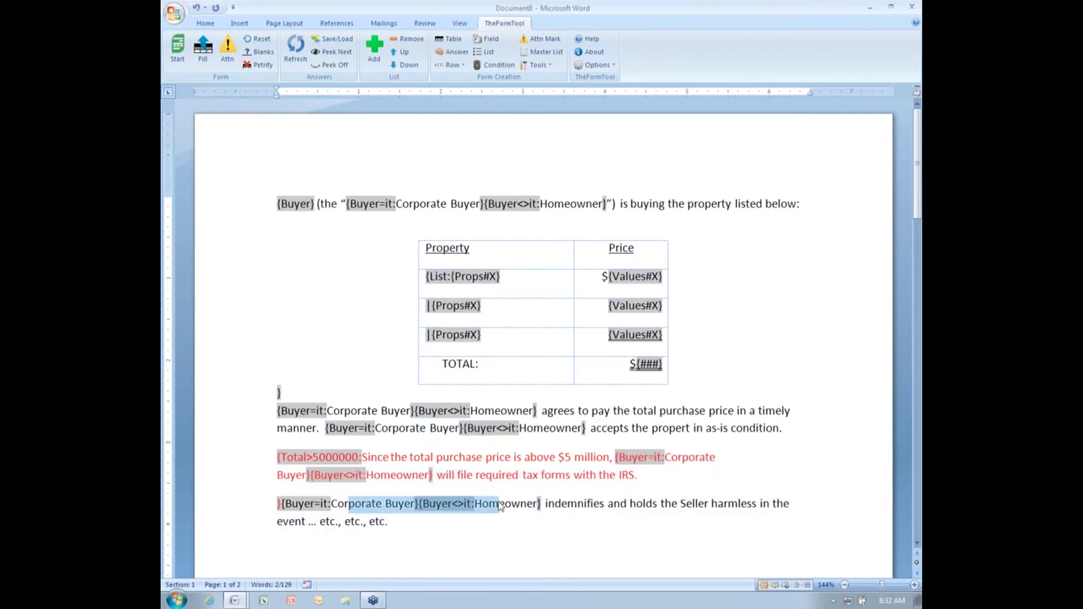
{"action": "left_click", "coordinate": [393, 203]}
{"action": "left_click_drag", "start_coordinate": [345, 203], "coordinate": [609, 204]}
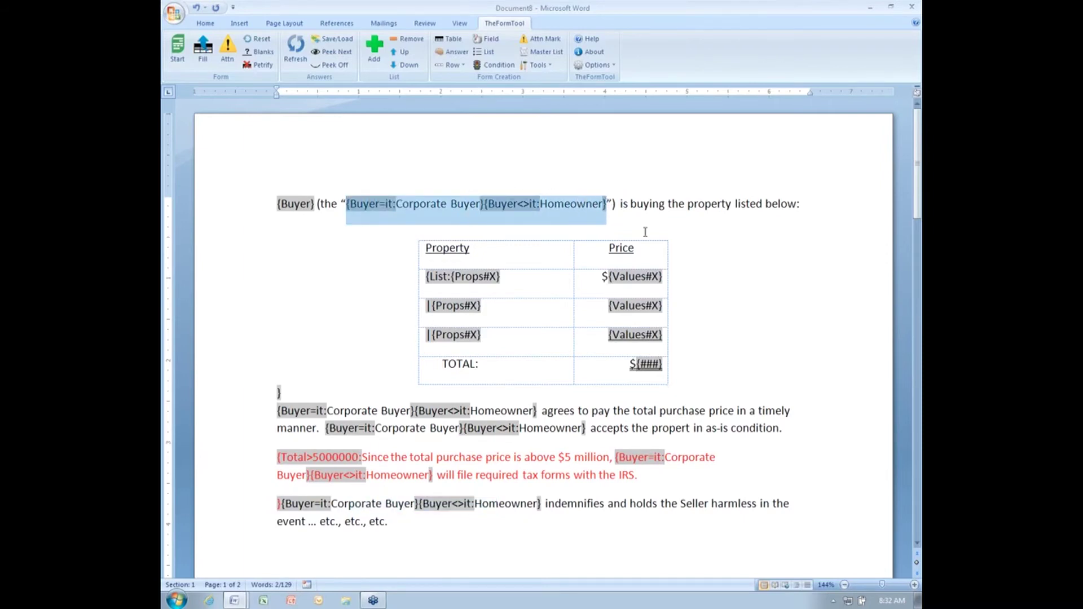
{"action": "left_click", "coordinate": [653, 204]}
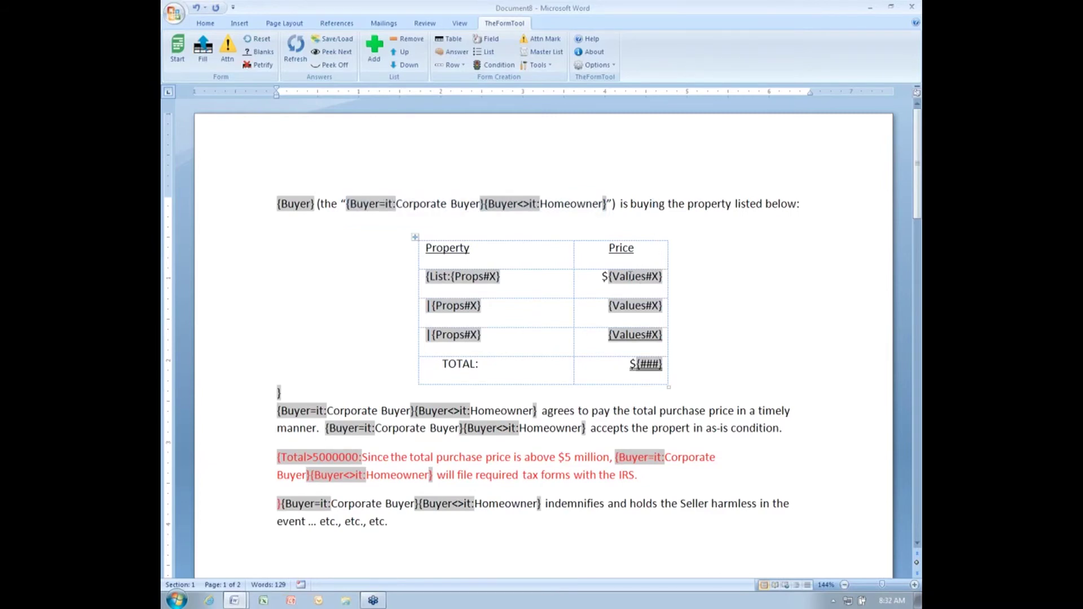
{"action": "scroll", "coordinate": [630, 276], "scroll_direction": "down", "scroll_amount": 15}
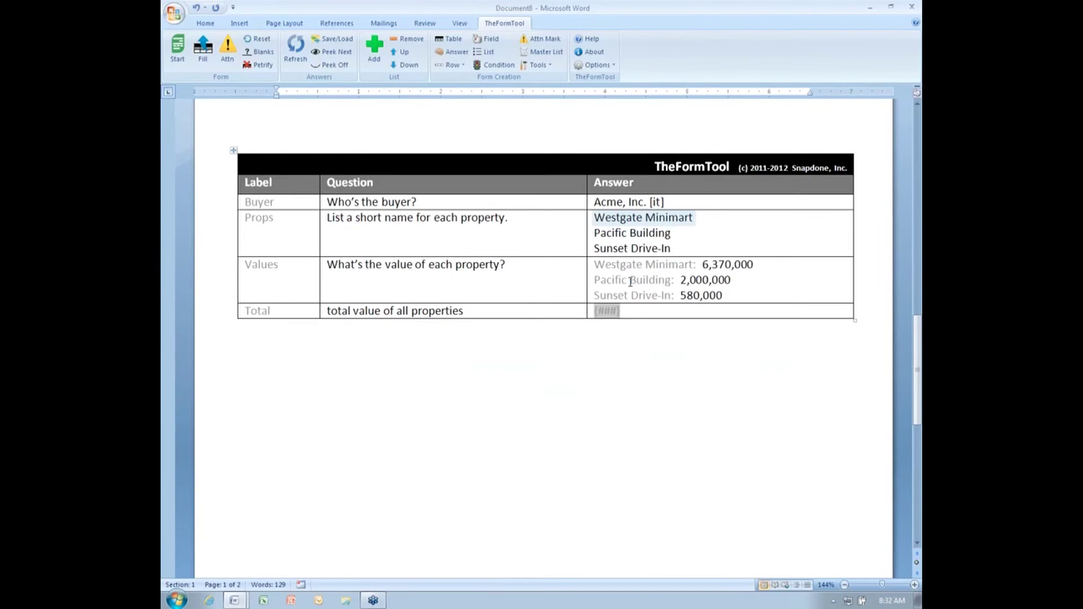
Add a BuyerTerm row after Total whose question reads "Corporate Owner" or "Homeowner".
{"action": "left_click", "coordinate": [636, 313]}
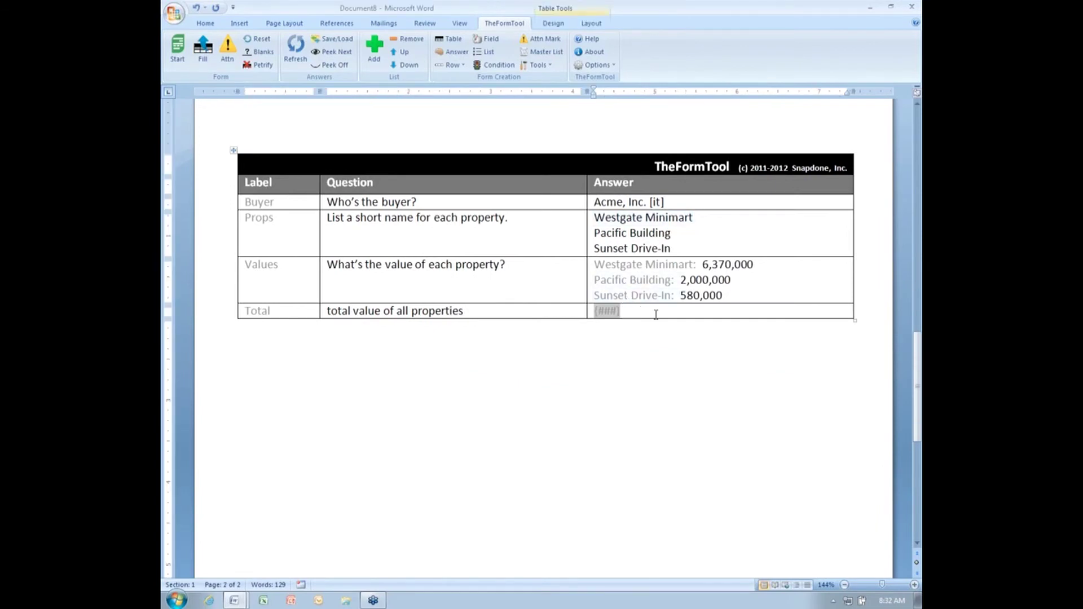
{"action": "key", "text": "Tab"}
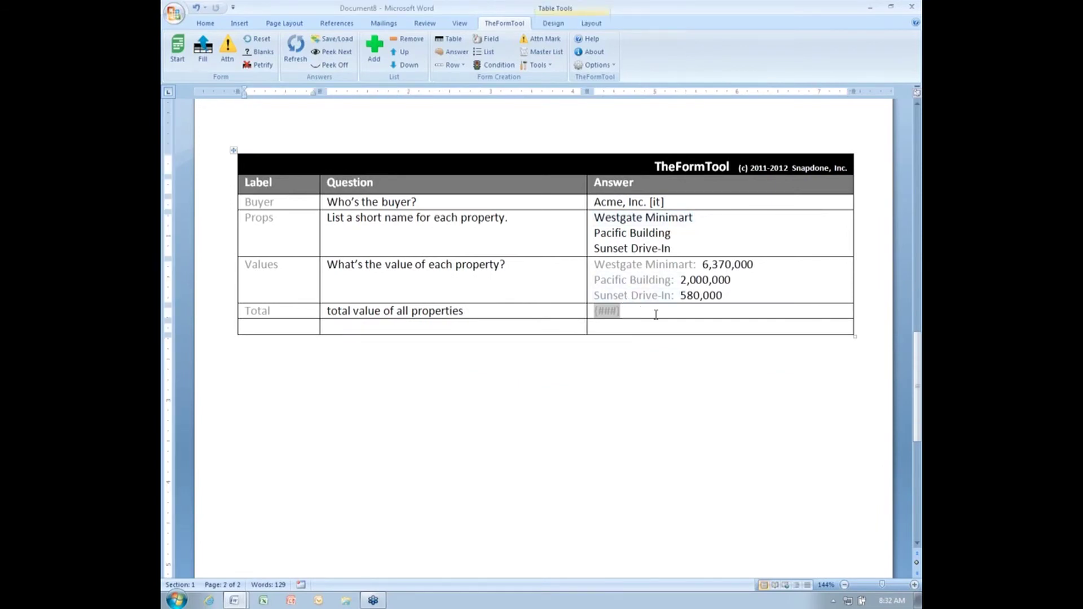
{"action": "type", "text": "BuyerTerm"}
{"action": "key", "text": "Tab"}
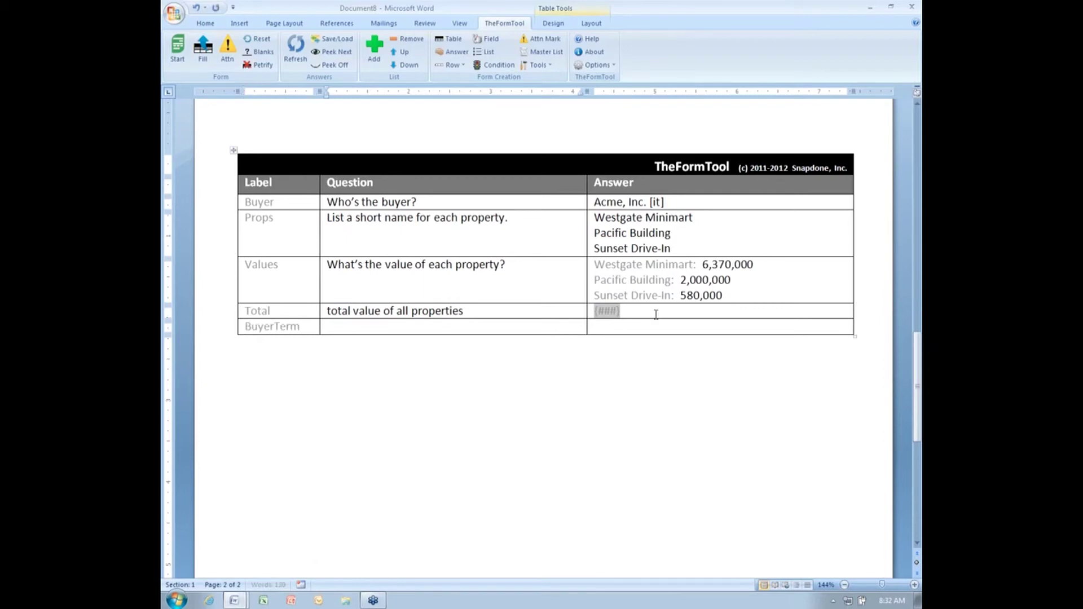
{"action": "type", "text": "\"Corporate"}
{"action": "type", "text": " Owner\" or \"H"}
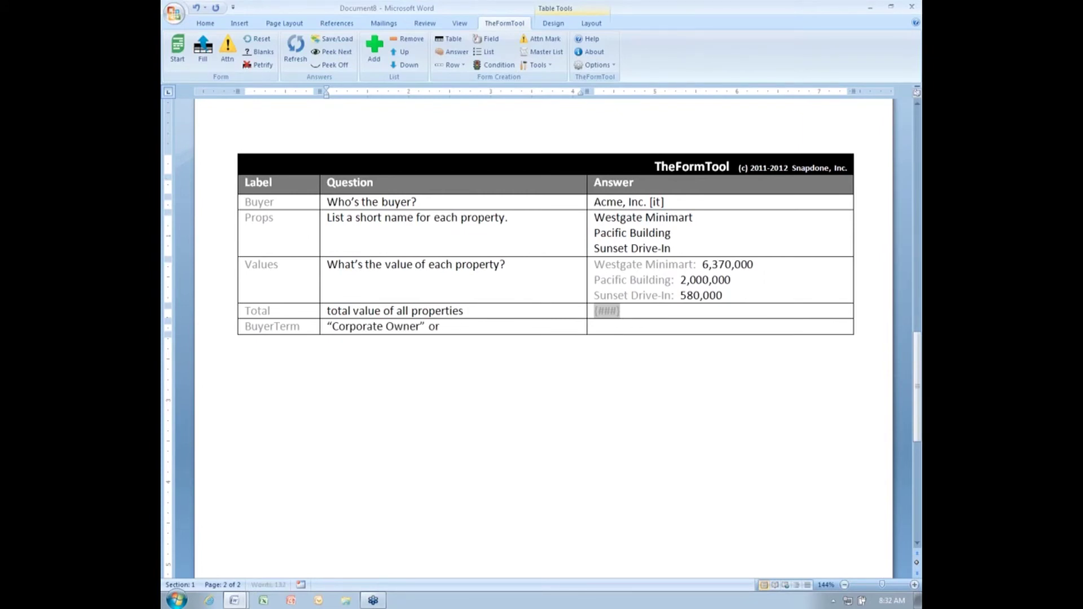
{"action": "type", "text": "omeown"}
{"action": "type", "text": "er\""}
{"action": "left_click", "coordinate": [656, 314]}
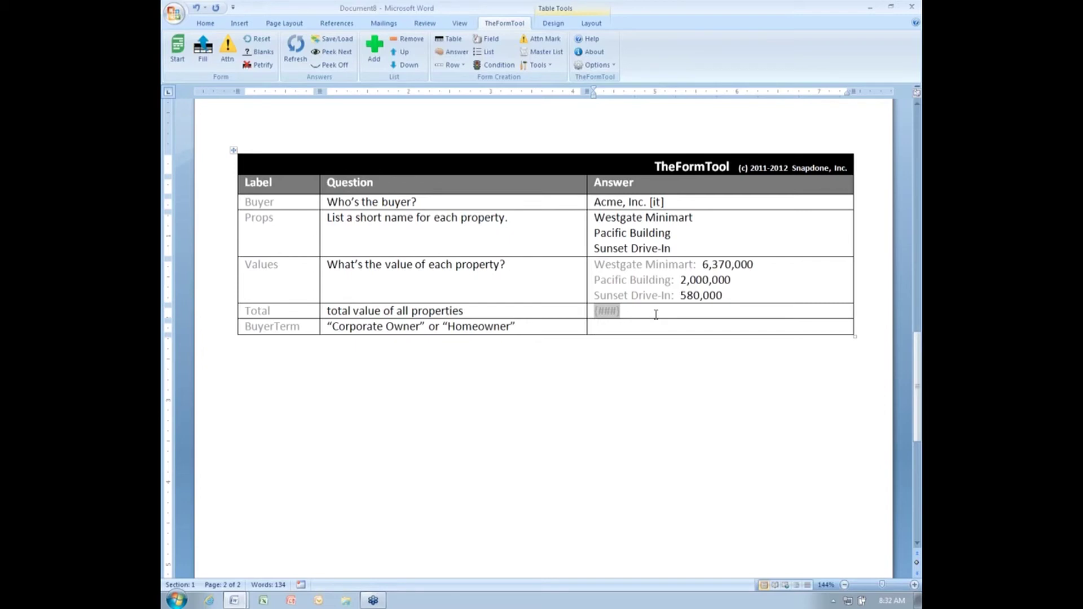
Set the BuyerTerm answer type to Derived.
{"action": "left_click", "coordinate": [452, 52]}
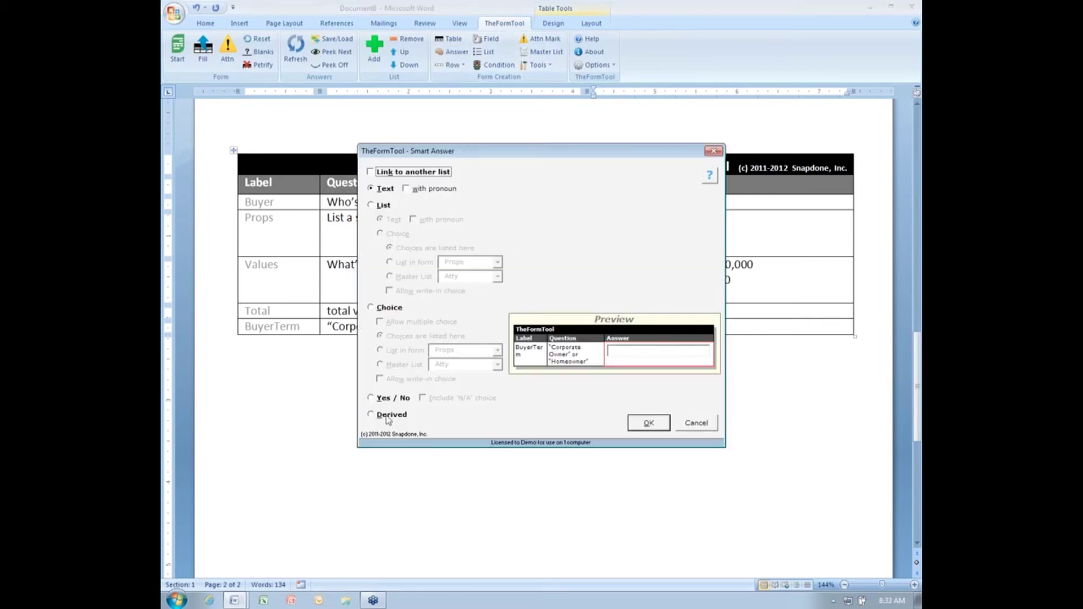
{"action": "left_click", "coordinate": [388, 417]}
{"action": "left_click", "coordinate": [648, 423]}
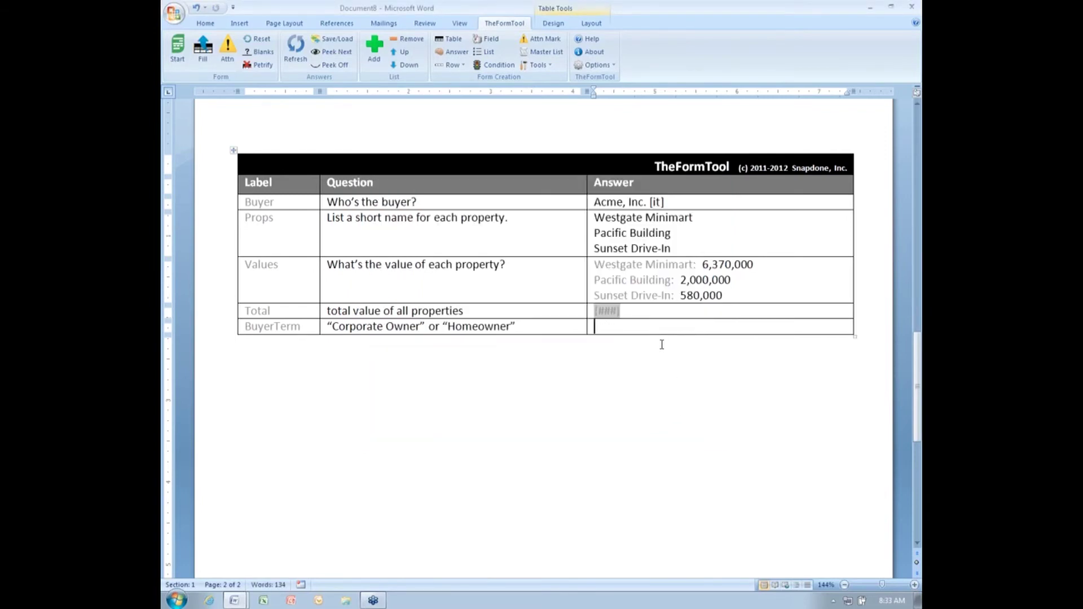
Copy the Corporate Buyer/Homeowner conditional from page 1 into the BuyerTerm answer cell.
{"action": "scroll", "coordinate": [661, 344], "scroll_direction": "up", "scroll_amount": 15}
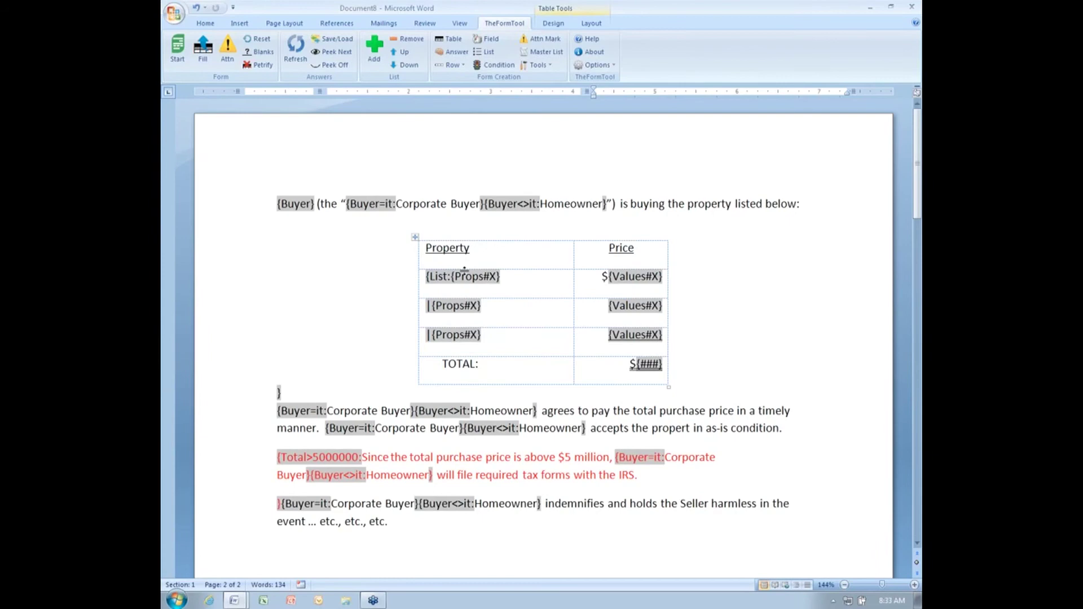
{"action": "left_click_drag", "start_coordinate": [347, 199], "coordinate": [607, 198]}
{"action": "key", "text": "ctrl+c"}
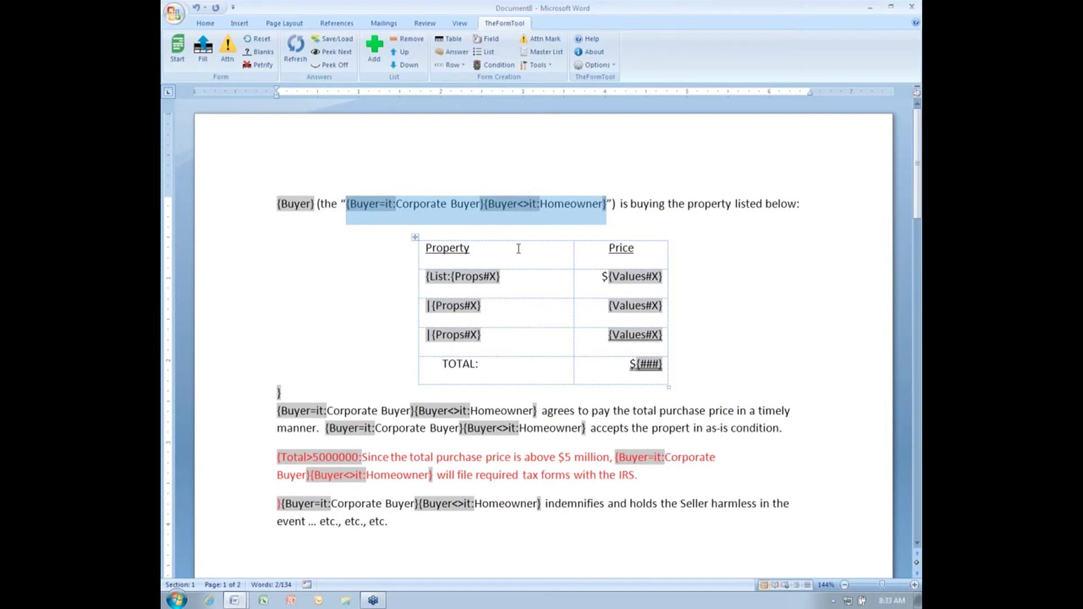
{"action": "scroll", "coordinate": [519, 248], "scroll_direction": "down", "scroll_amount": 15}
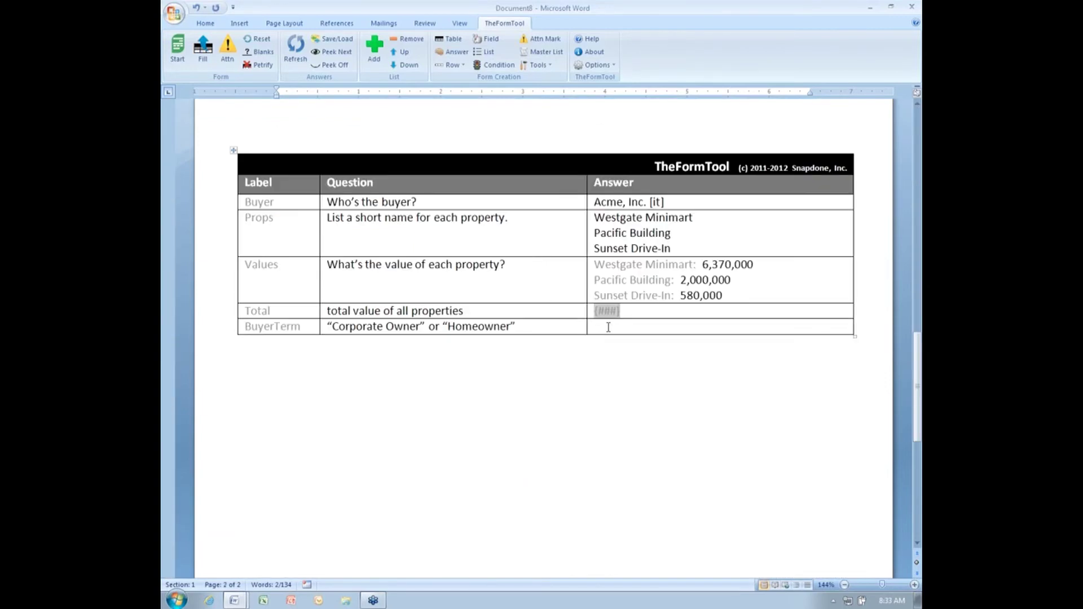
{"action": "left_click", "coordinate": [608, 327]}
{"action": "key", "text": "ctrl+v"}
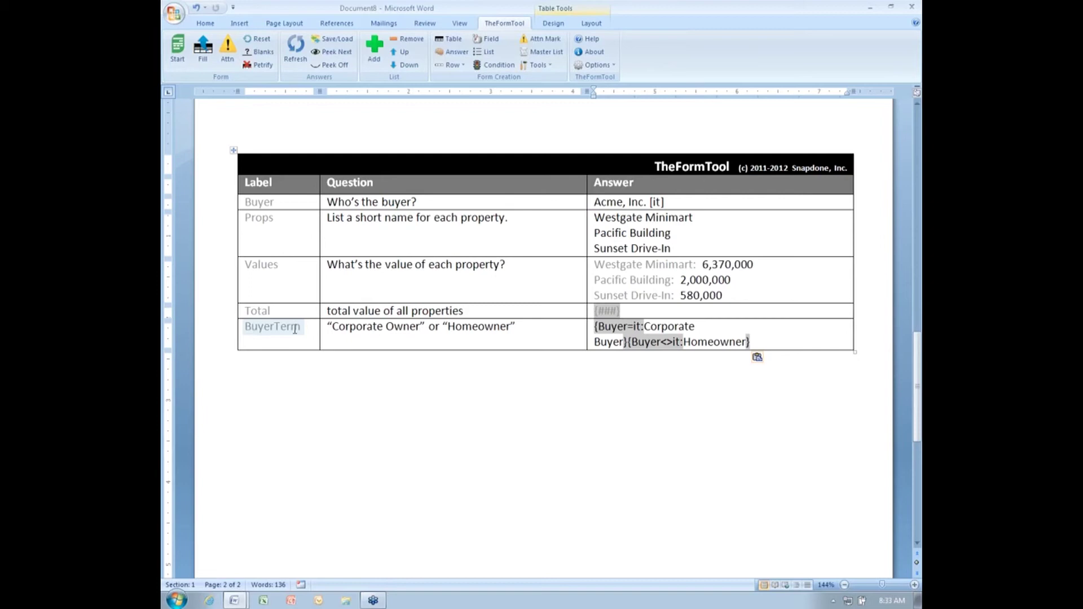
{"action": "scroll", "coordinate": [295, 329], "scroll_direction": "up", "scroll_amount": 10}
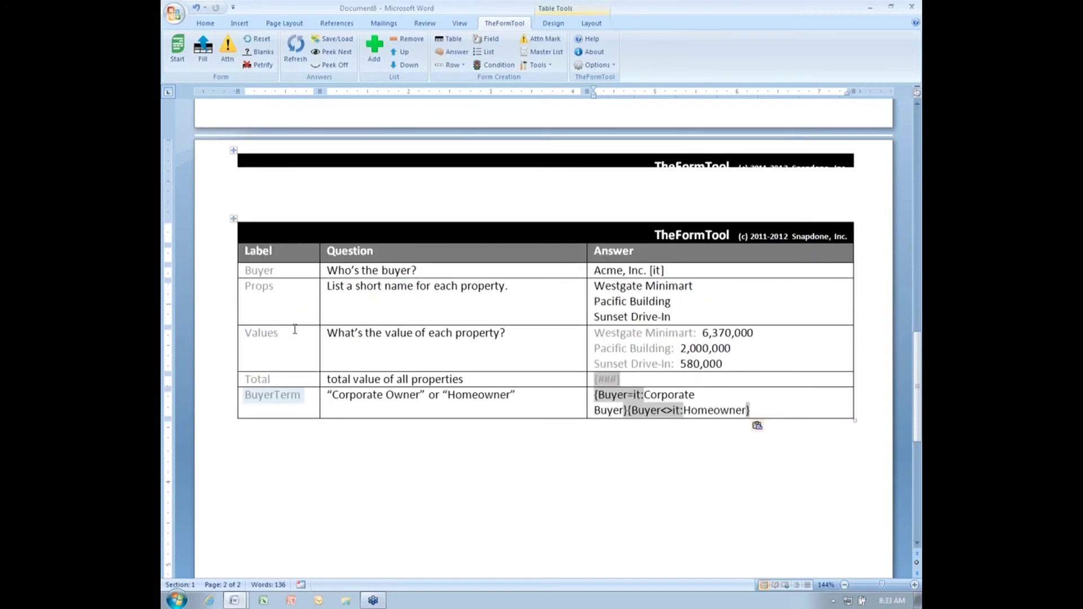
Replace the first-sentence buyer conditional with the {BuyerTerm} field from the field list.
{"action": "scroll", "coordinate": [294, 330], "scroll_direction": "up", "scroll_amount": 6}
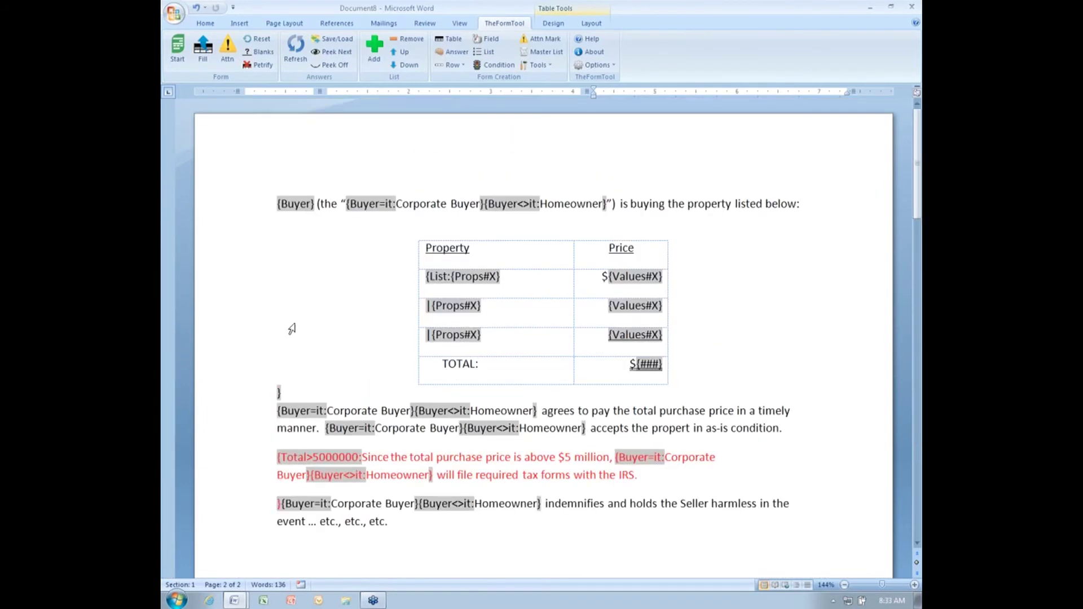
{"action": "left_click", "coordinate": [351, 203]}
{"action": "key", "text": "shift+Right"}
{"action": "key", "text": "shift+Right"}
{"action": "key", "text": "shift+Right"}
{"action": "key", "text": "shift+Right"}
{"action": "key", "text": "shift+Right"}
{"action": "key", "text": "shift+Right"}
{"action": "key", "text": "shift+Right"}
{"action": "key", "text": "shift+Right"}
{"action": "key", "text": "shift+Right"}
{"action": "key", "text": "shift+Right"}
{"action": "key", "text": "shift+Right"}
{"action": "key", "text": "shift+Right"}
{"action": "key", "text": "shift+Right"}
{"action": "key", "text": "shift+Right"}
{"action": "key", "text": "shift+Right"}
{"action": "key", "text": "shift+Right"}
{"action": "key", "text": "shift+Right"}
{"action": "key", "text": "shift+Right"}
{"action": "key", "text": "shift+Right"}
{"action": "key", "text": "shift+Right"}
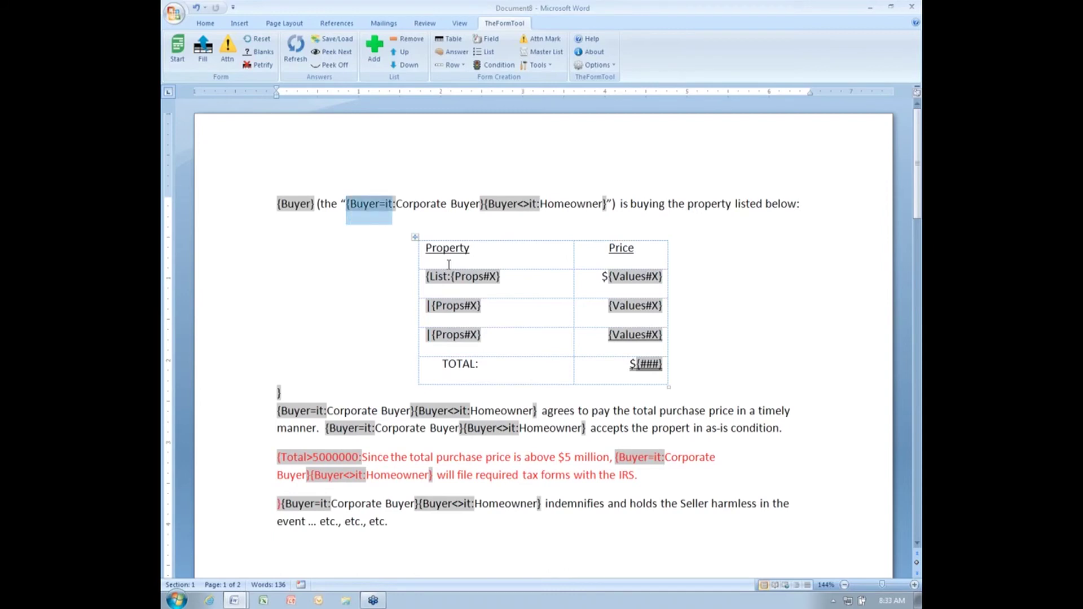
{"action": "key", "text": "shift+Right"}
{"action": "key", "text": "shift+Right"}
{"action": "key", "text": "shift+Right"}
{"action": "key", "text": "shift+Right"}
{"action": "key", "text": "shift+Right"}
{"action": "key", "text": "shift+Right"}
{"action": "key", "text": "shift+Right"}
{"action": "key", "text": "shift+Right"}
{"action": "key", "text": "shift+Right"}
{"action": "key", "text": "shift+Right"}
{"action": "key", "text": "shift+Right"}
{"action": "key", "text": "shift+Right"}
{"action": "key", "text": "shift+Right"}
{"action": "key", "text": "shift+Right"}
{"action": "key", "text": "shift+Right"}
{"action": "key", "text": "shift+Right"}
{"action": "key", "text": "shift+Right"}
{"action": "key", "text": "shift+Right"}
{"action": "key", "text": "shift+Right"}
{"action": "key", "text": "shift+Right"}
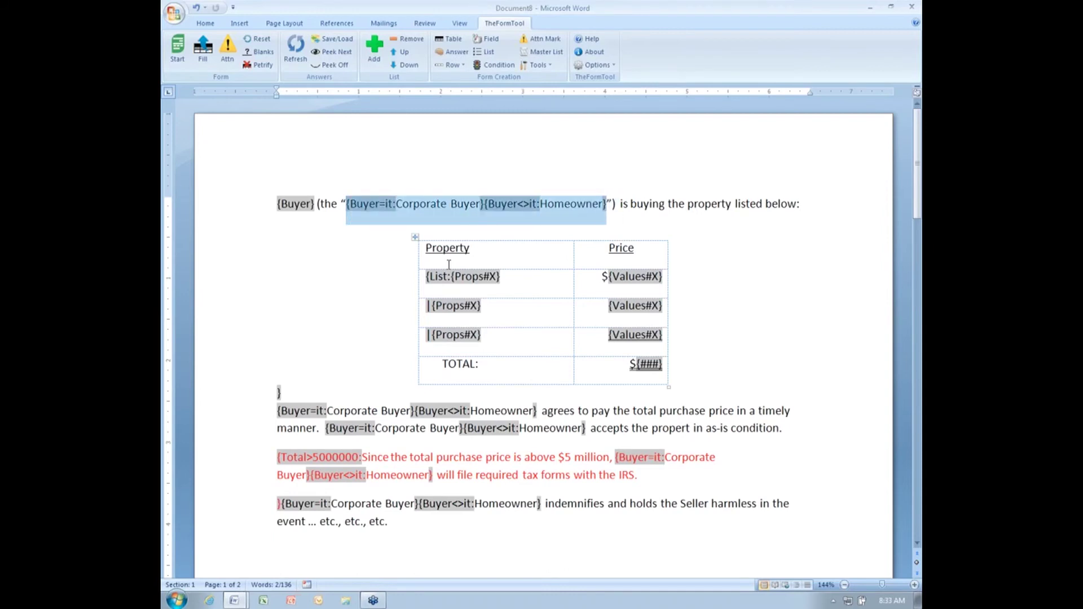
{"action": "key", "text": "Delete"}
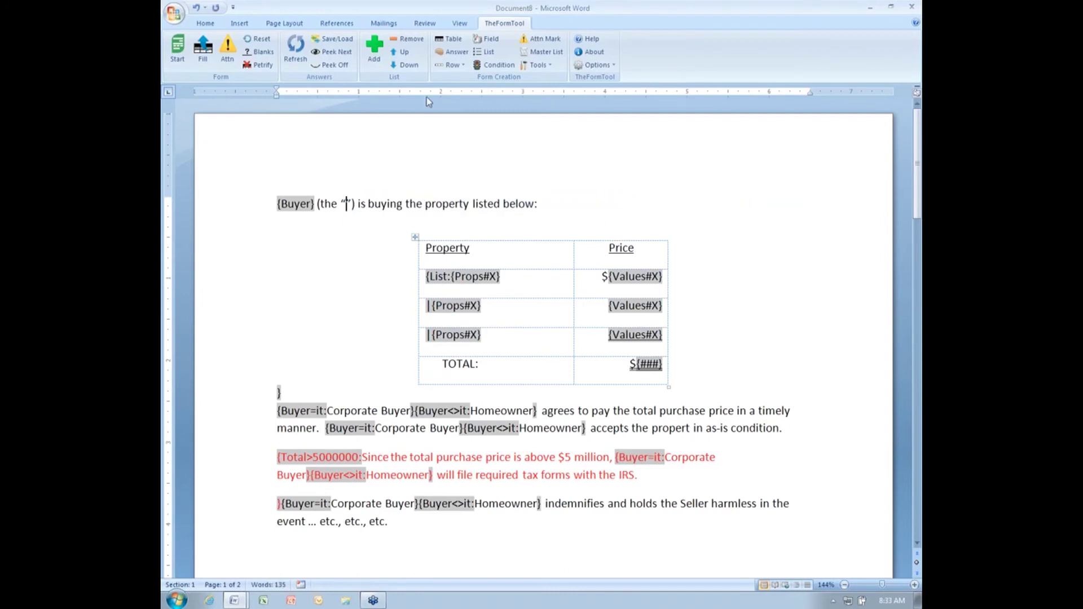
{"action": "left_click", "coordinate": [486, 39]}
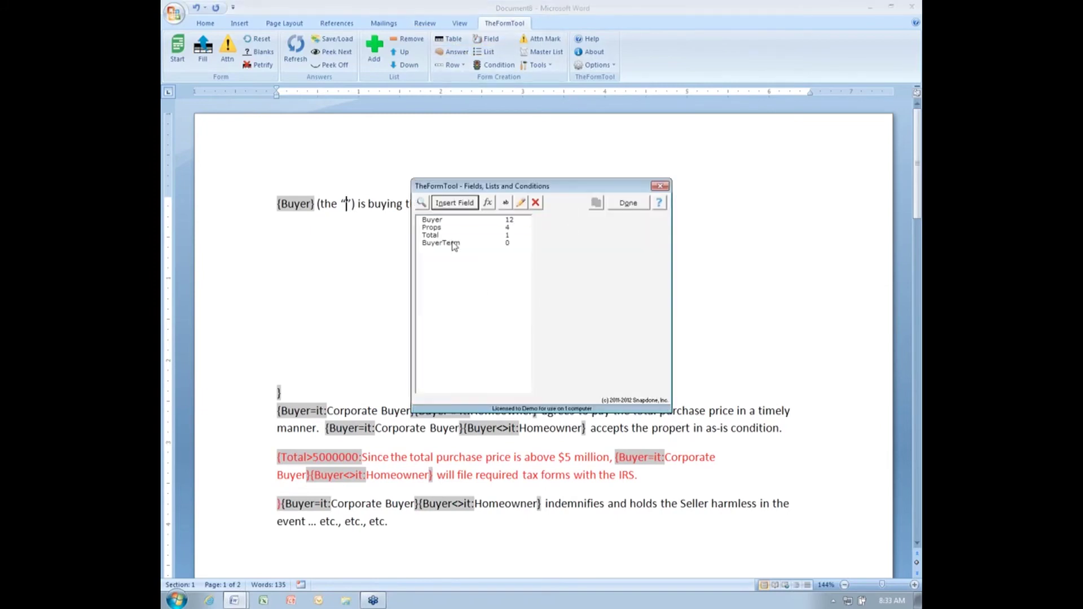
{"action": "left_click", "coordinate": [466, 203]}
{"action": "left_click", "coordinate": [627, 203]}
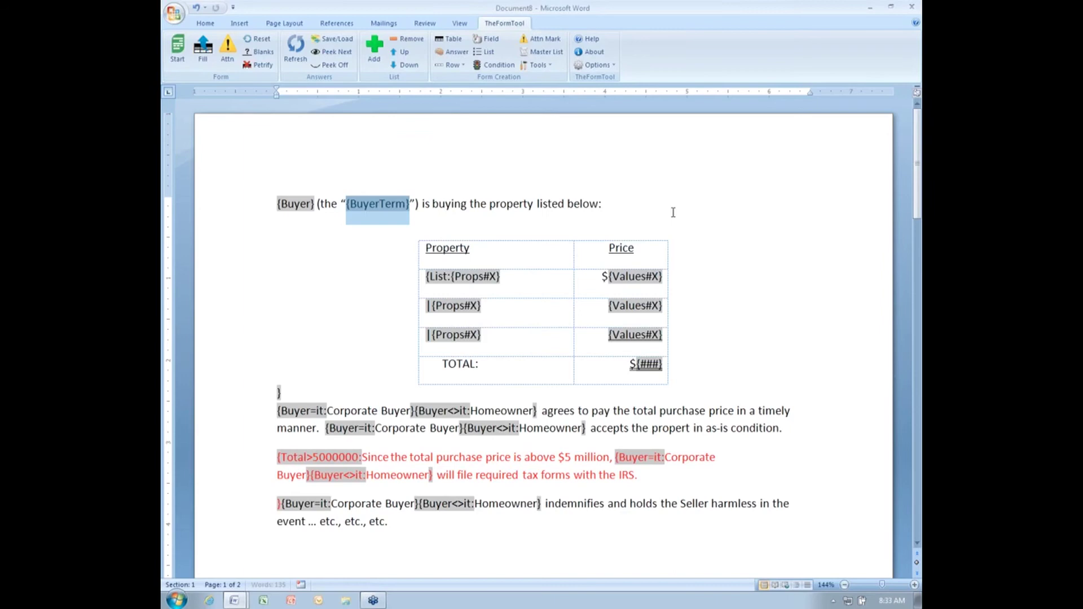
Paste {BuyerTerm} over both buyer conditionals on the line after the table.
{"action": "key", "text": "Down"}
{"action": "key", "text": "Down"}
{"action": "key", "text": "Down"}
{"action": "key", "text": "Down"}
{"action": "key", "text": "Down"}
{"action": "key", "text": "Down"}
{"action": "key", "text": "Down"}
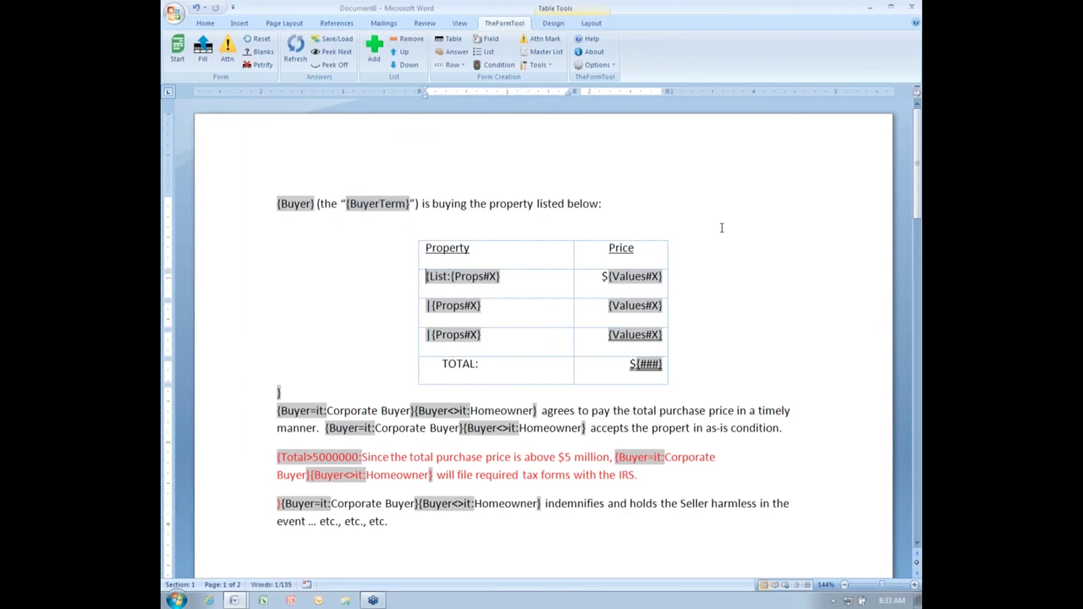
{"action": "key", "text": "Home"}
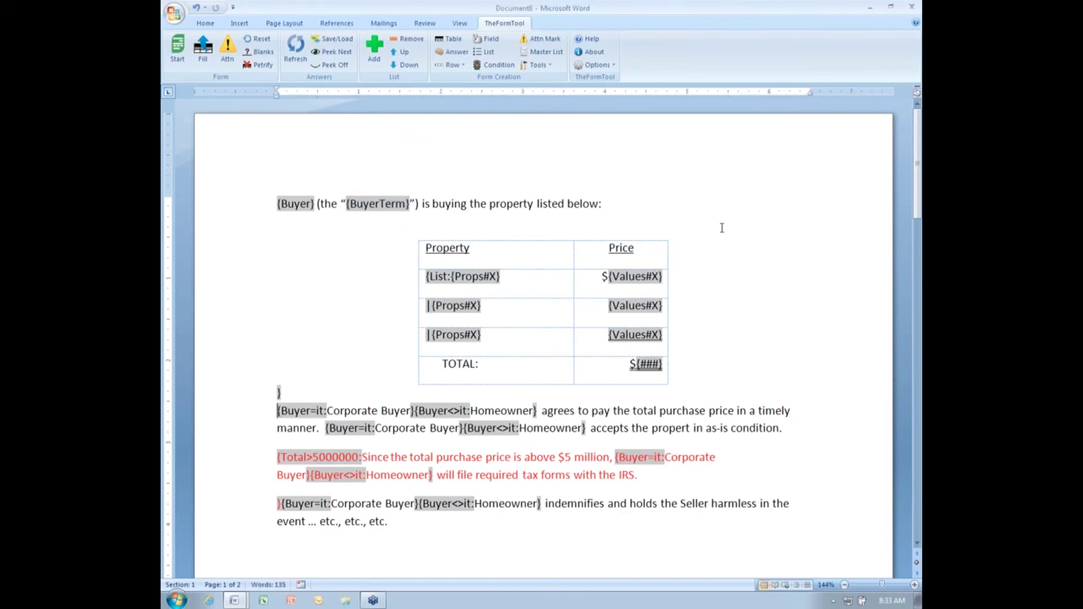
{"action": "key", "text": "shift+Right"}
{"action": "key", "text": "ctrl+shift+Right"}
{"action": "key", "text": "ctrl+shift+Right"}
{"action": "key", "text": "ctrl+shift+Right"}
{"action": "key", "text": "ctrl+shift+Right"}
{"action": "key", "text": "ctrl+shift+Right"}
{"action": "key", "text": "ctrl+shift+Right"}
{"action": "key", "text": "ctrl+shift+Right"}
{"action": "key", "text": "ctrl+shift+Right"}
{"action": "key", "text": "ctrl+shift+Right"}
{"action": "key", "text": "ctrl+shift+Right"}
{"action": "key", "text": "ctrl+shift+Right"}
{"action": "key", "text": "ctrl+shift+Right"}
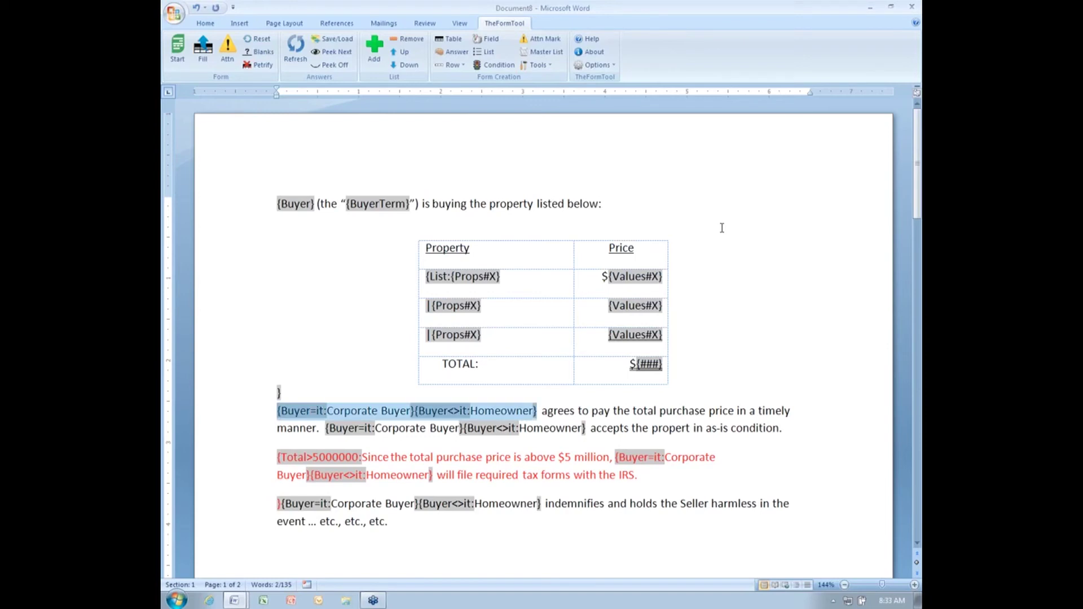
{"action": "type", "text": "{BuyerTerm}"}
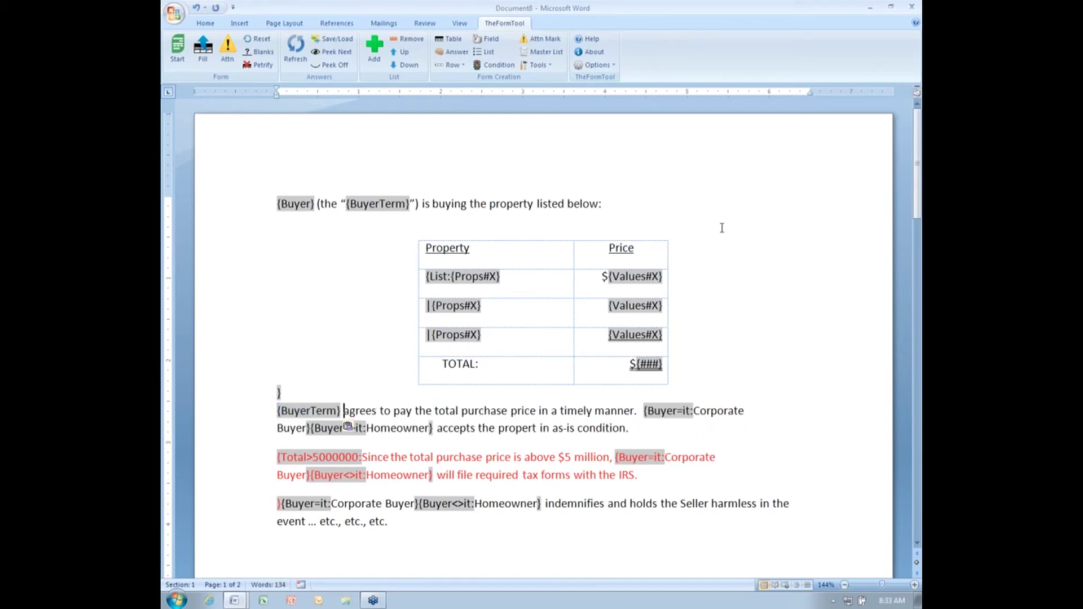
{"action": "key", "text": "ctrl+Right"}
{"action": "key", "text": "ctrl+Right"}
{"action": "key", "text": "ctrl+Right"}
{"action": "key", "text": "ctrl+Right"}
{"action": "key", "text": "ctrl+Right"}
{"action": "key", "text": "ctrl+Right"}
{"action": "key", "text": "ctrl+Right"}
{"action": "key", "text": "ctrl+Right"}
{"action": "key", "text": "ctrl+Right"}
{"action": "key", "text": "ctrl+Right"}
{"action": "key", "text": "ctrl+Right"}
{"action": "key", "text": "ctrl+Right"}
{"action": "key", "text": "ctrl+Right"}
{"action": "key", "text": "ctrl+shift+Right"}
{"action": "key", "text": "ctrl+shift+Right"}
{"action": "key", "text": "ctrl+shift+Right"}
{"action": "key", "text": "ctrl+shift+Right"}
{"action": "key", "text": "ctrl+shift+Right"}
{"action": "key", "text": "ctrl+shift+Right"}
{"action": "key", "text": "ctrl+shift+Right"}
{"action": "key", "text": "ctrl+shift+Right"}
{"action": "key", "text": "ctrl+shift+Right"}
{"action": "key", "text": "ctrl+shift+Right"}
{"action": "key", "text": "ctrl+shift+Right"}
{"action": "key", "text": "ctrl+shift+Right"}
{"action": "key", "text": "ctrl+shift+Right"}
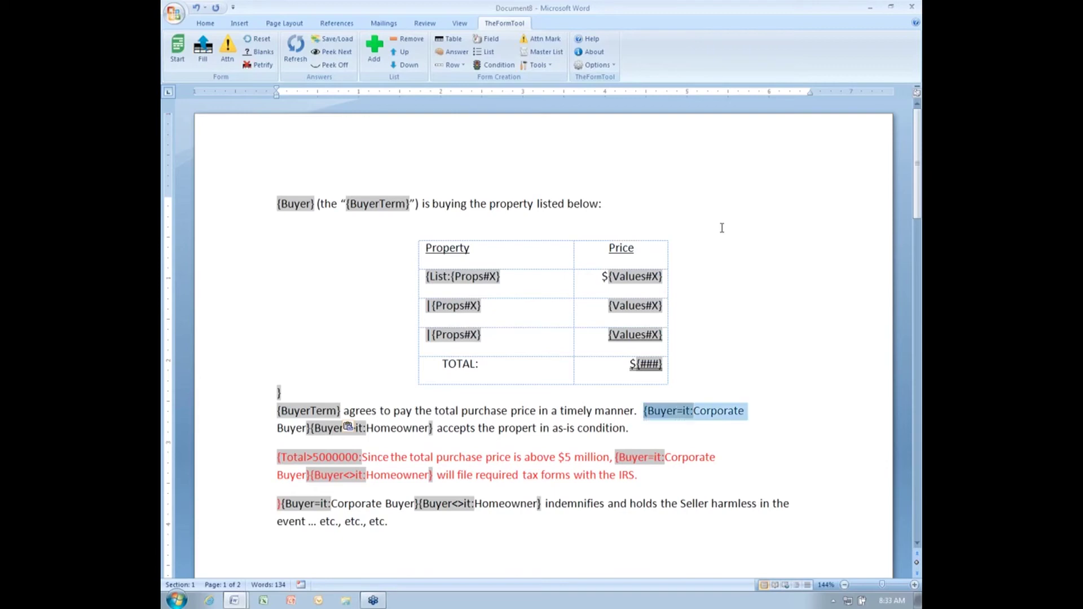
{"action": "key", "text": "shift+Left"}
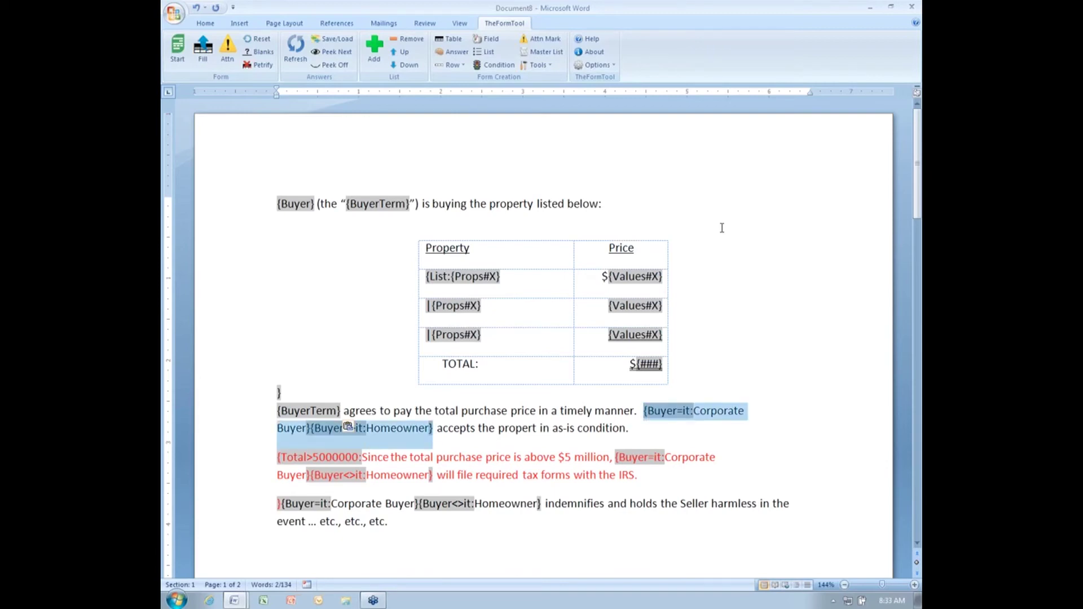
{"action": "type", "text": "{BuyerTerm}"}
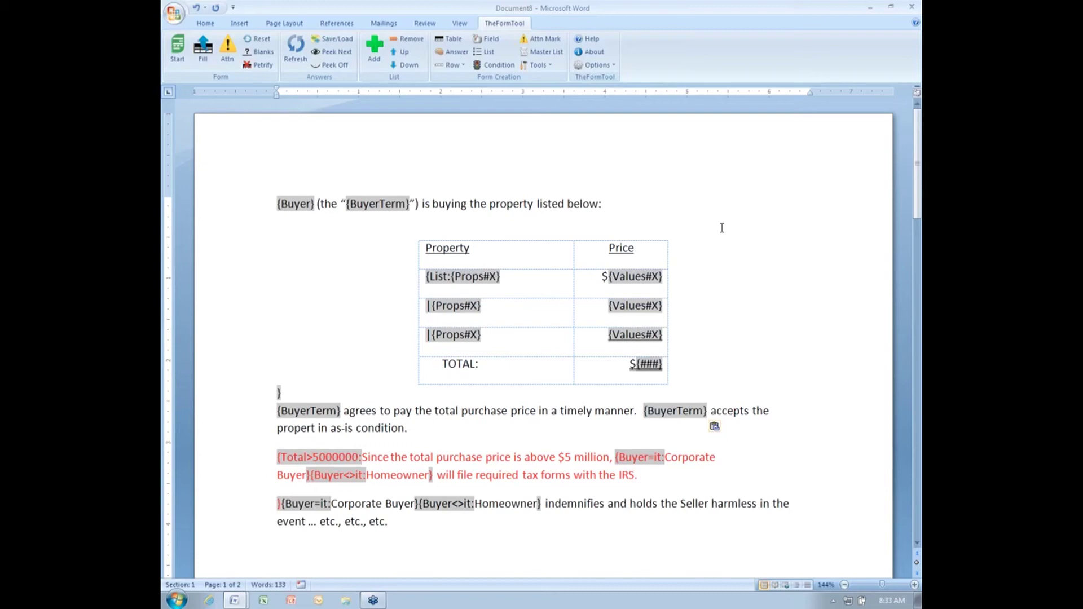
Paste {BuyerTerm} over the conditionals in the tax and indemnity sentences.
{"action": "key", "text": "ctrl+Right"}
{"action": "key", "text": "ctrl+Right"}
{"action": "key", "text": "ctrl+Right"}
{"action": "key", "text": "ctrl+Right"}
{"action": "key", "text": "ctrl+Right"}
{"action": "key", "text": "ctrl+Right"}
{"action": "key", "text": "ctrl+Right"}
{"action": "key", "text": "ctrl+Right"}
{"action": "key", "text": "ctrl+Right"}
{"action": "key", "text": "ctrl+Right"}
{"action": "key", "text": "ctrl+Right"}
{"action": "key", "text": "ctrl+Right"}
{"action": "key", "text": "ctrl+Right"}
{"action": "key", "text": "ctrl+Right"}
{"action": "key", "text": "ctrl+shift+Right"}
{"action": "key", "text": "ctrl+shift+Right"}
{"action": "key", "text": "ctrl+shift+Right"}
{"action": "key", "text": "ctrl+shift+Right"}
{"action": "key", "text": "ctrl+shift+Right"}
{"action": "key", "text": "ctrl+shift+Right"}
{"action": "key", "text": "ctrl+shift+Right"}
{"action": "key", "text": "ctrl+shift+Right"}
{"action": "key", "text": "ctrl+shift+Right"}
{"action": "key", "text": "ctrl+shift+Right"}
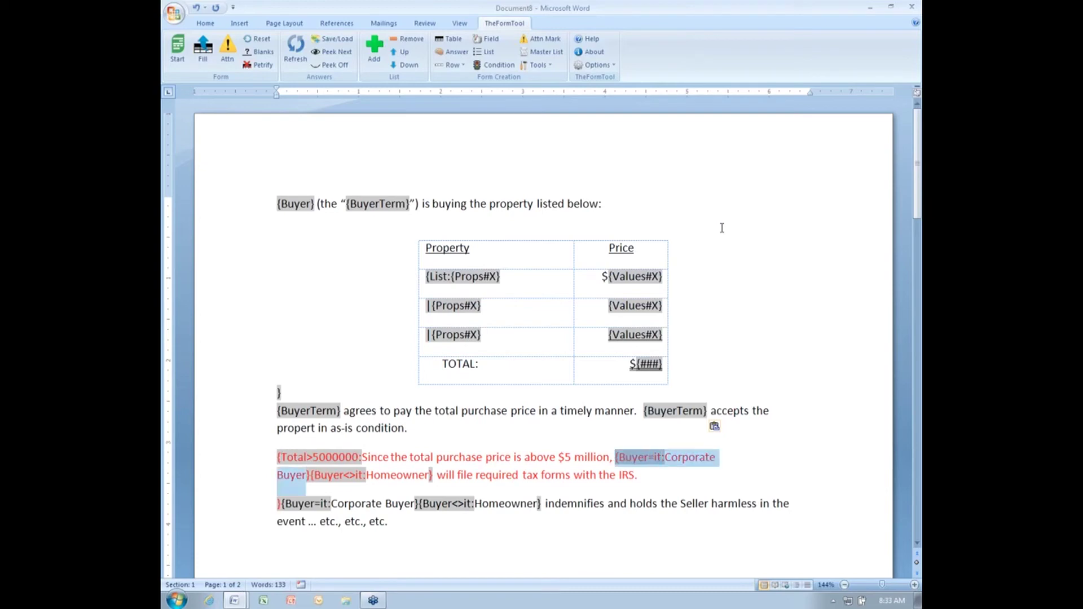
{"action": "key", "text": "ctrl+shift+Right"}
{"action": "key", "text": "shift+Left"}
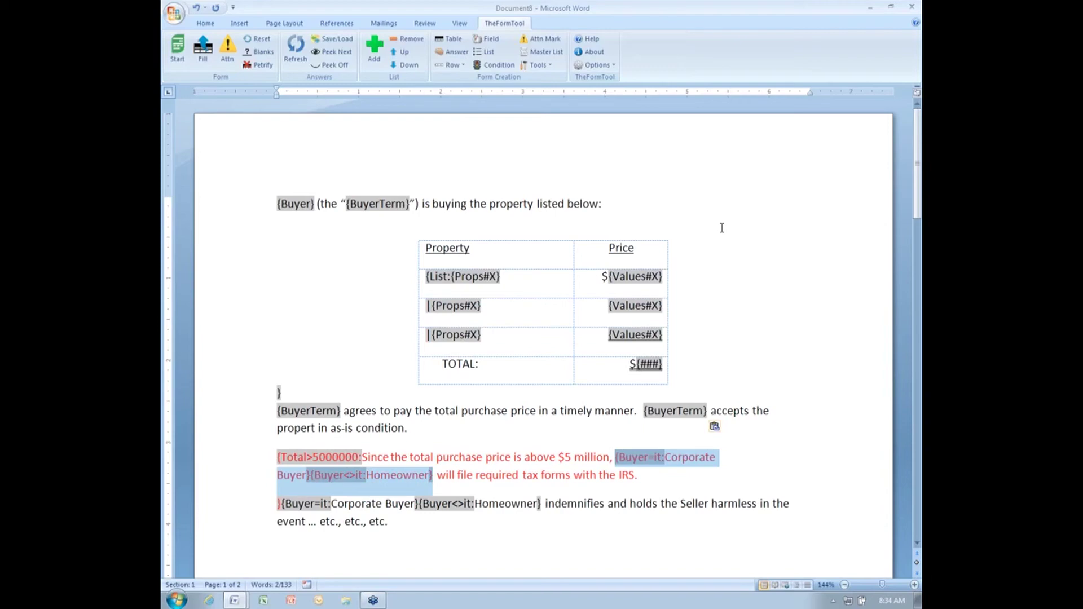
{"action": "type", "text": "{BuyerTerm}"}
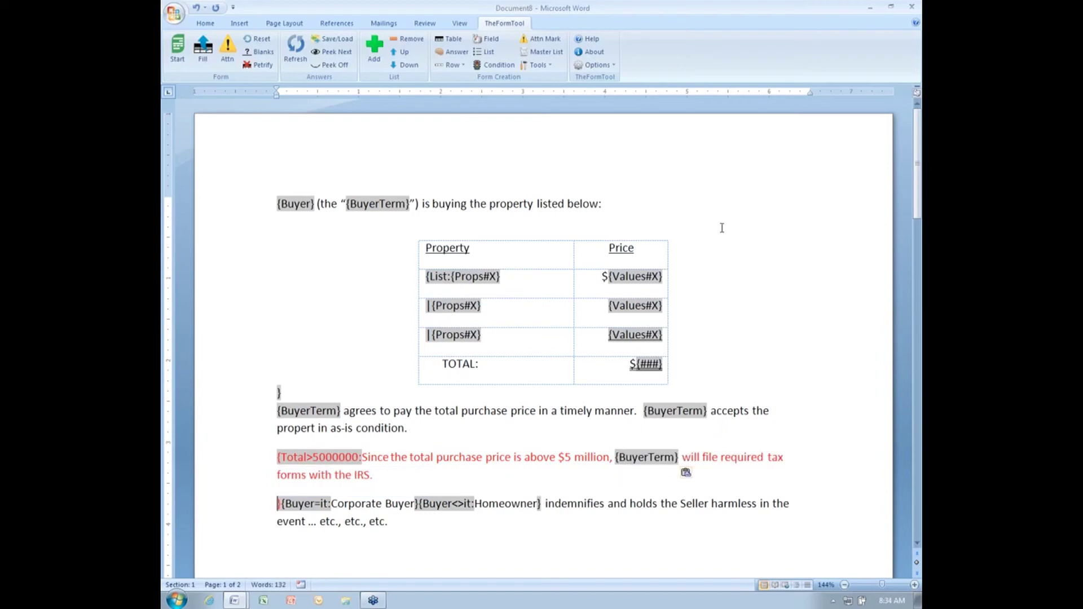
{"action": "key", "text": "ctrl+shift+Right"}
{"action": "key", "text": "ctrl+shift+Right"}
{"action": "key", "text": "ctrl+shift+Right"}
{"action": "key", "text": "ctrl+shift+Right"}
{"action": "key", "text": "ctrl+shift+Right"}
{"action": "key", "text": "ctrl+shift+Right"}
{"action": "key", "text": "ctrl+shift+Right"}
{"action": "key", "text": "ctrl+shift+Right"}
{"action": "key", "text": "ctrl+shift+Right"}
{"action": "key", "text": "ctrl+shift+Right"}
{"action": "key", "text": "ctrl+shift+Right"}
{"action": "key", "text": "ctrl+shift+Right"}
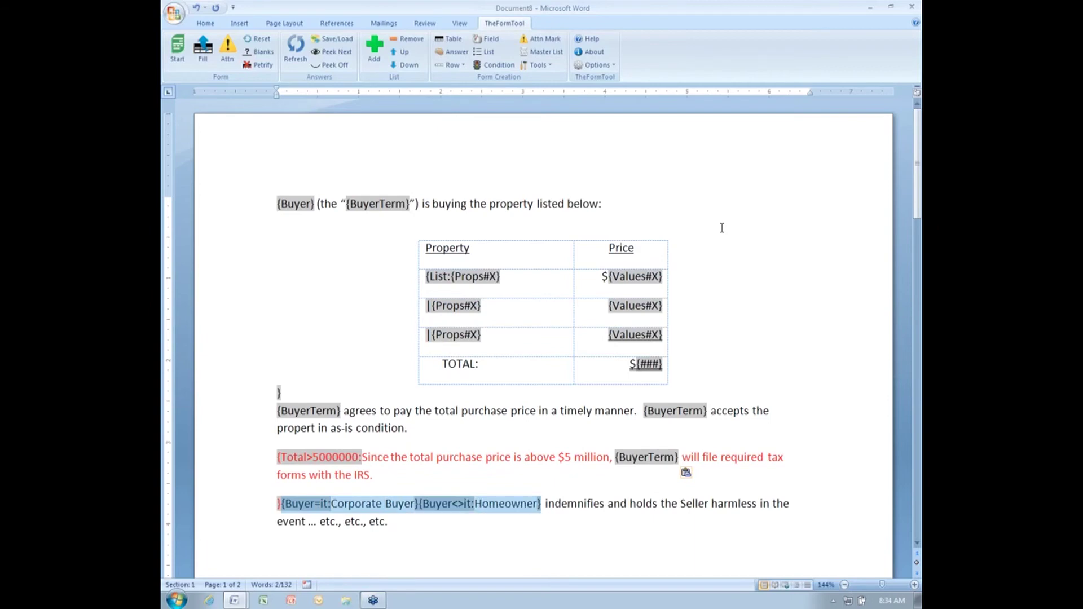
{"action": "type", "text": "{BuyerTerm}"}
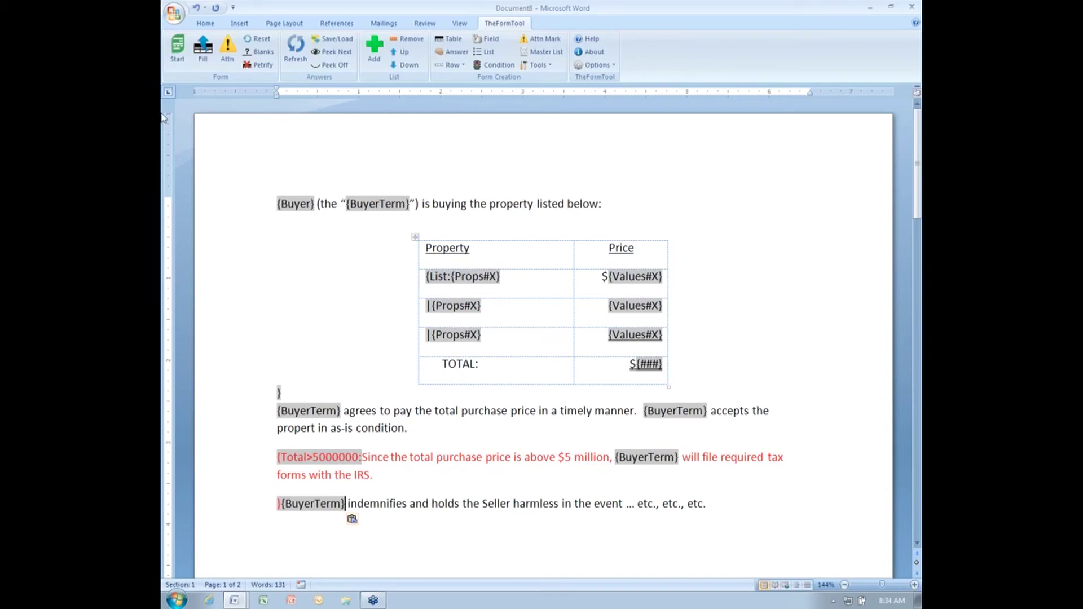
Fill the contract and check that the BuyerTerm answer derives to Corporate Buyer.
{"action": "left_click", "coordinate": [203, 49]}
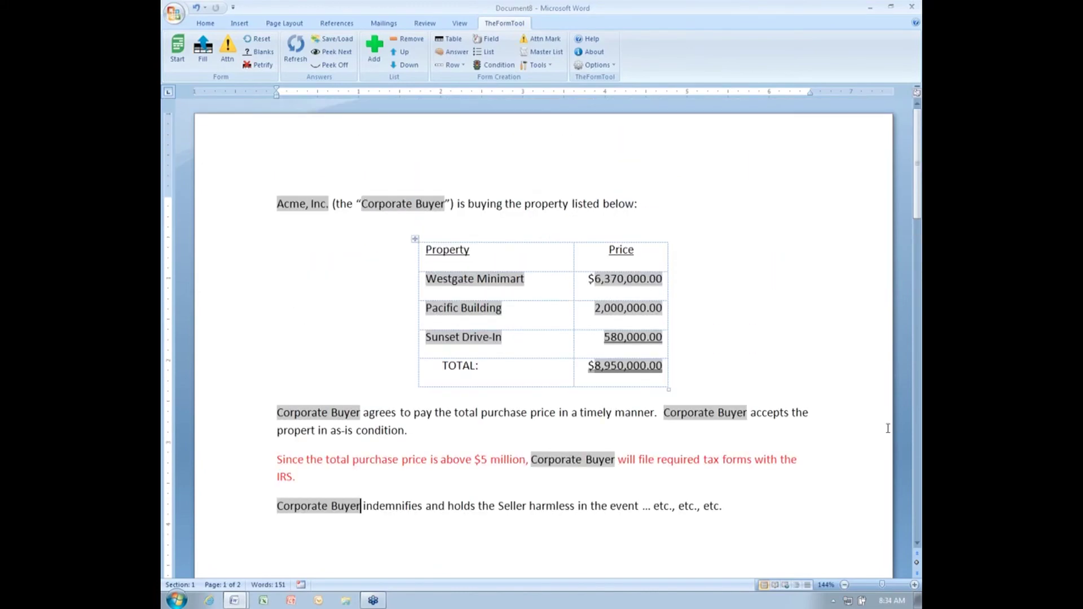
{"action": "scroll", "coordinate": [661, 370], "scroll_direction": "down", "scroll_amount": 12}
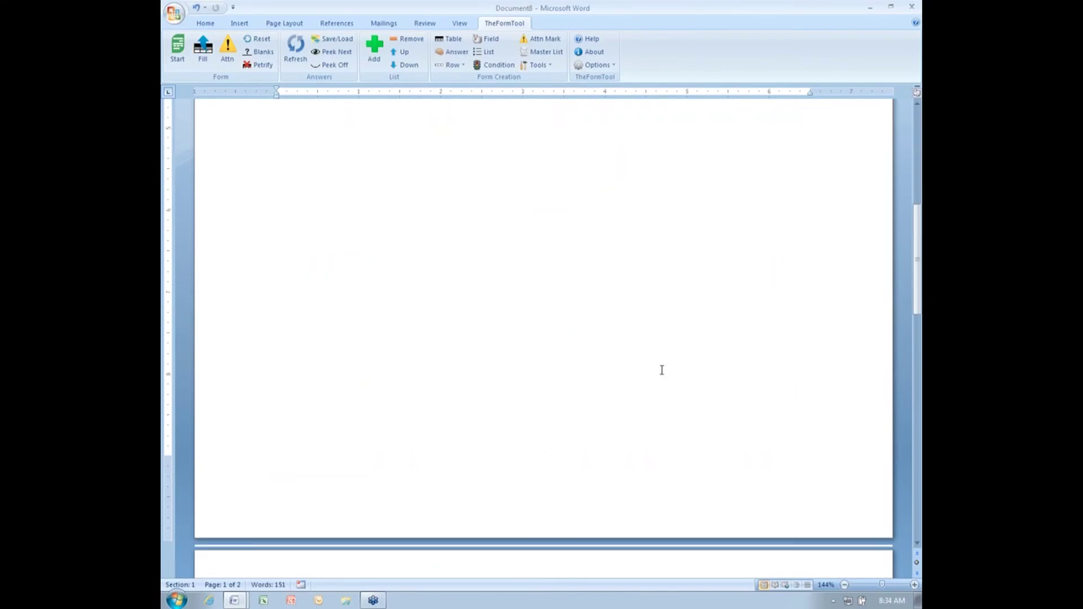
{"action": "left_click_drag", "start_coordinate": [678, 463], "coordinate": [593, 464]}
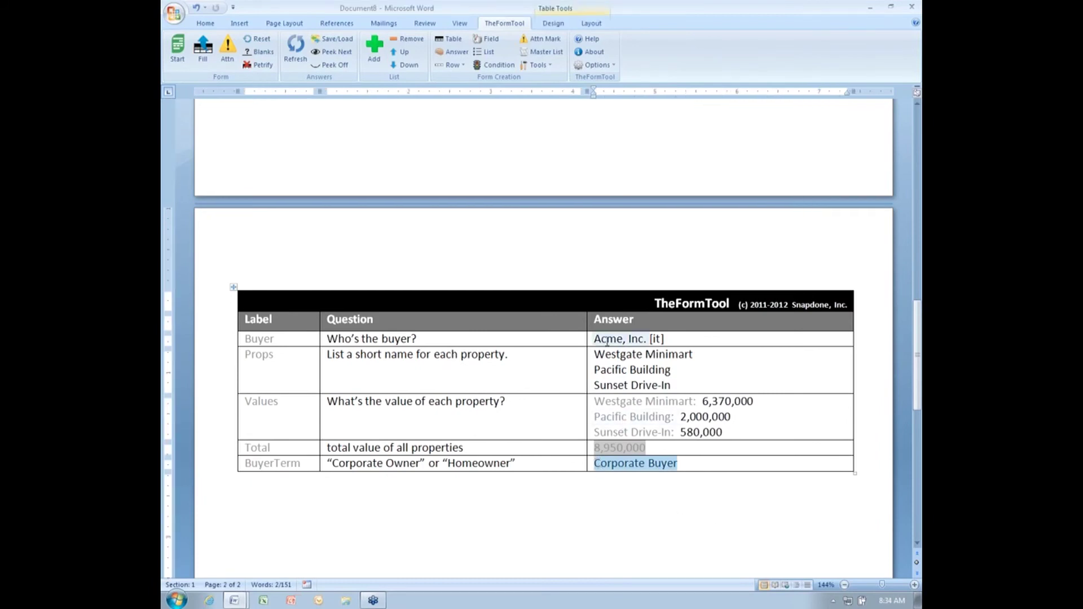
Reset the contract to field codes and select the Total and BuyerTerm rows.
{"action": "left_click", "coordinate": [258, 39]}
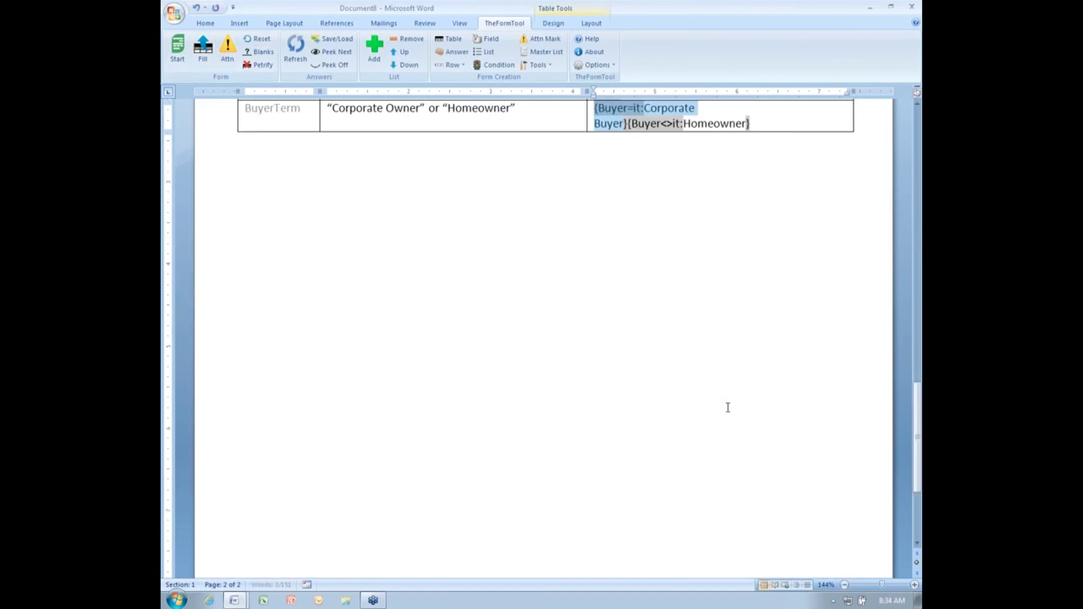
{"action": "scroll", "coordinate": [726, 406], "scroll_direction": "up", "scroll_amount": 5}
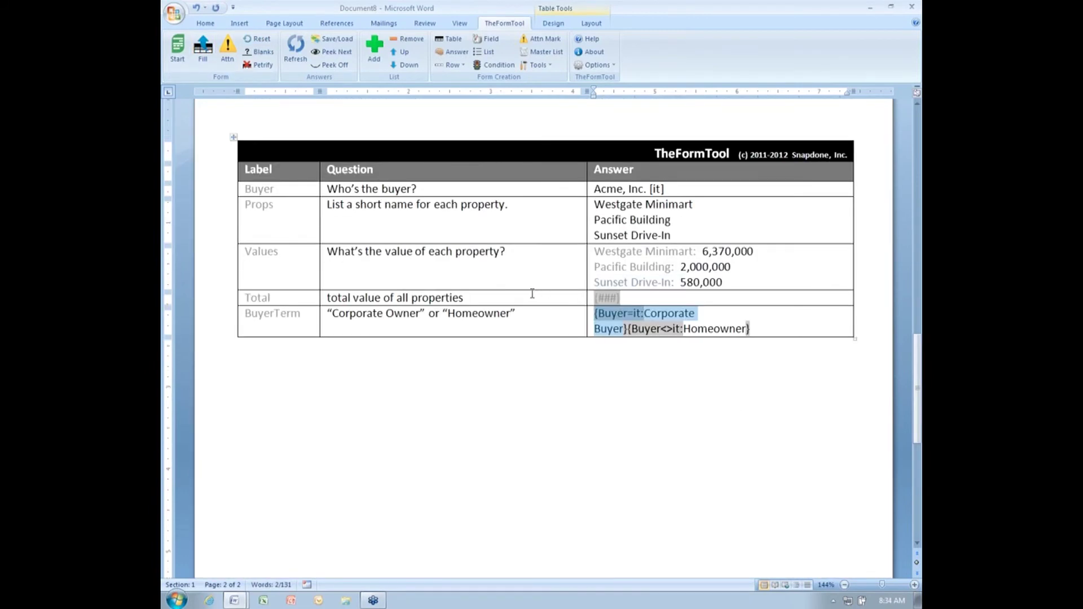
{"action": "left_click_drag", "start_coordinate": [528, 299], "coordinate": [527, 311]}
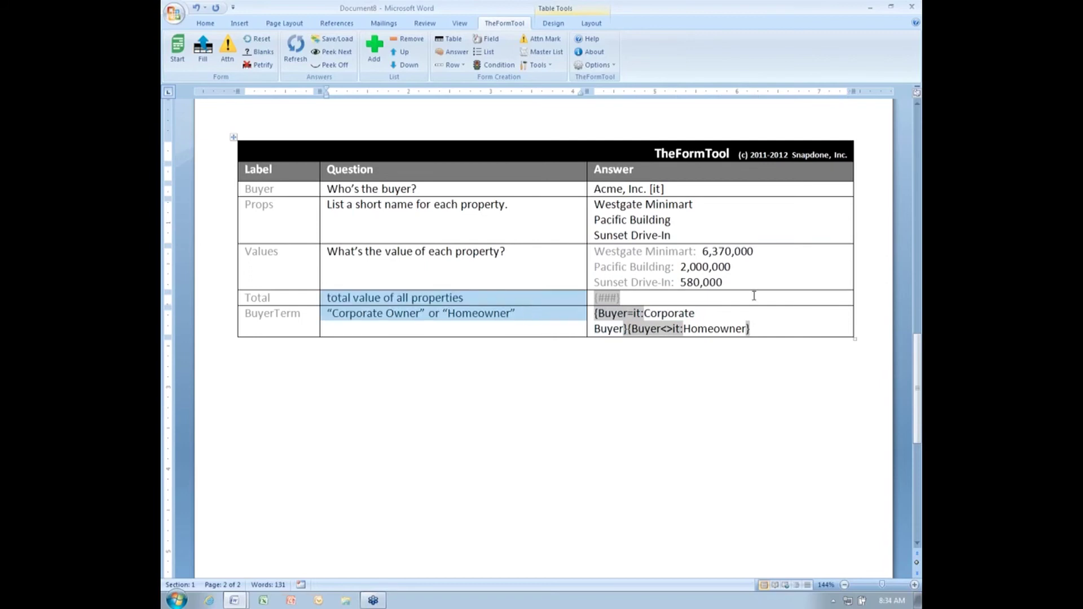
{"action": "left_click_drag", "start_coordinate": [754, 295], "coordinate": [760, 309]}
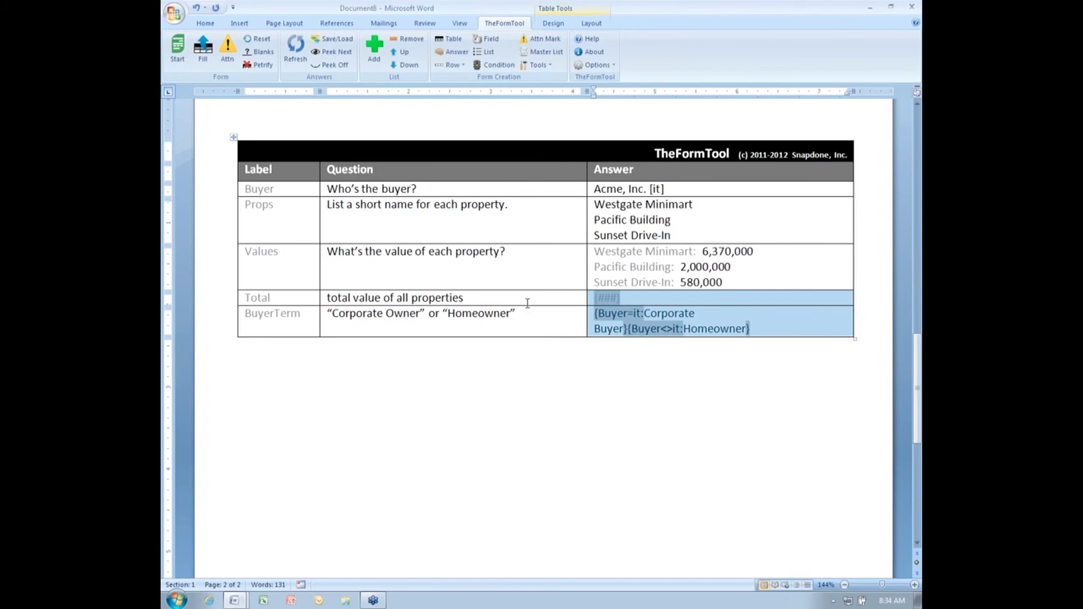
{"action": "left_click", "coordinate": [461, 299]}
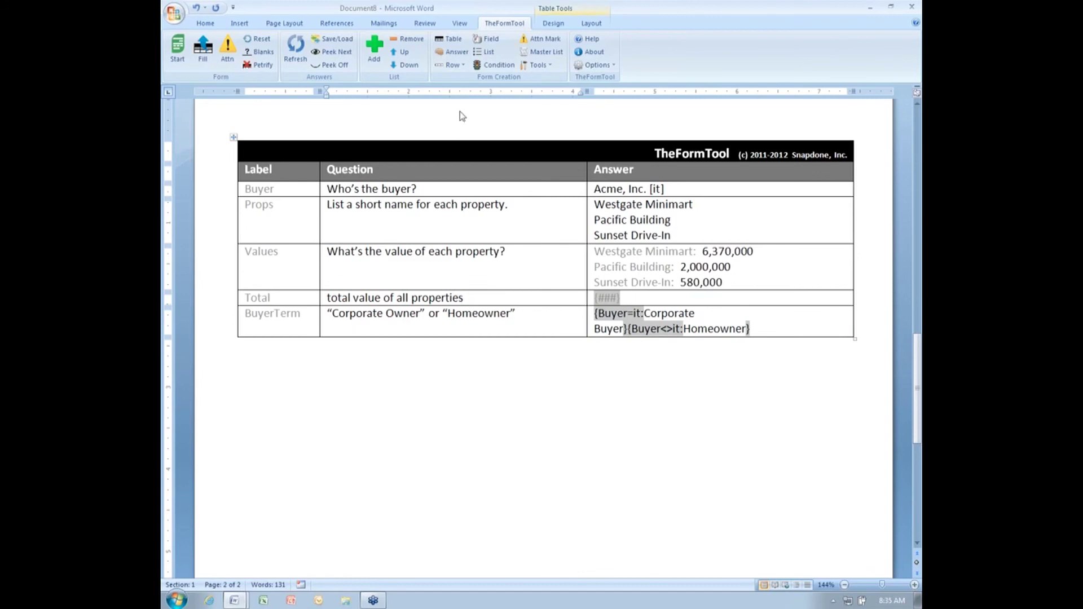
{"action": "left_click", "coordinate": [457, 69]}
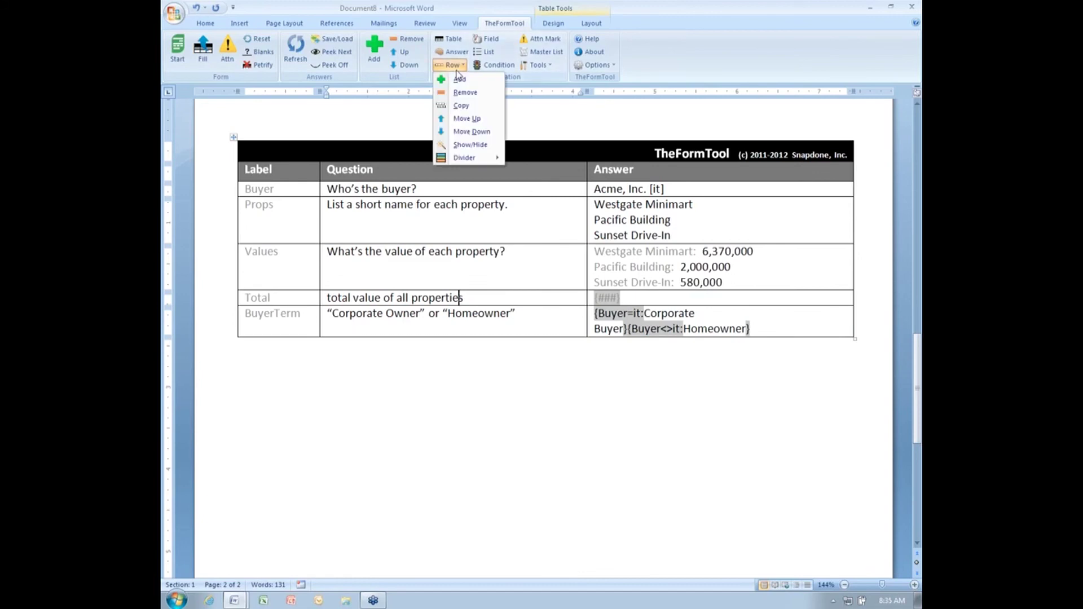
Hide the Total and BuyerTerm rows via Row > Show/Hide, then fill again.
{"action": "left_click", "coordinate": [470, 145]}
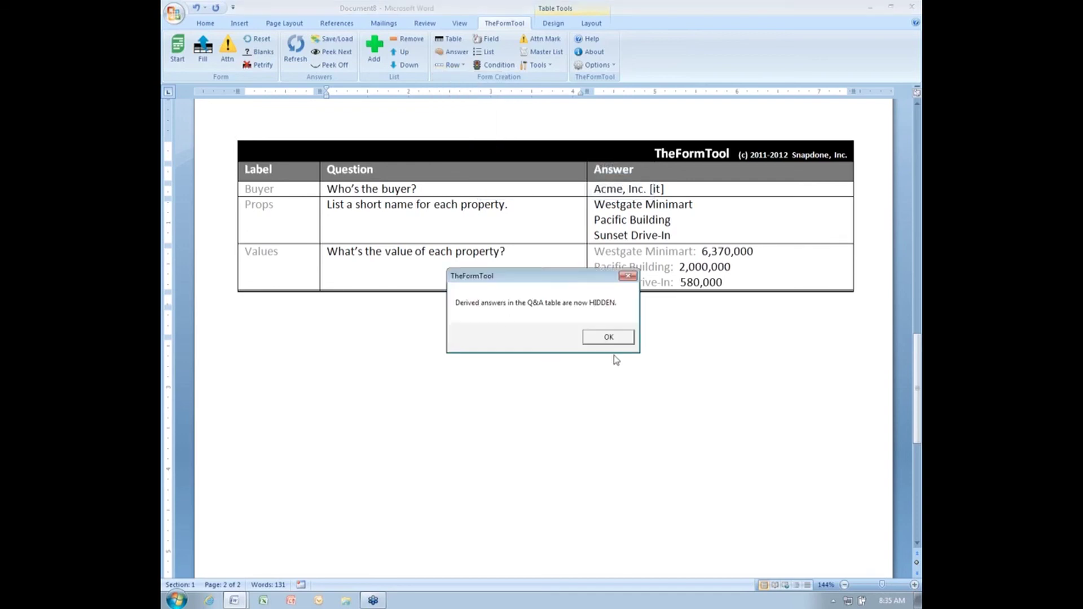
{"action": "left_click", "coordinate": [608, 337]}
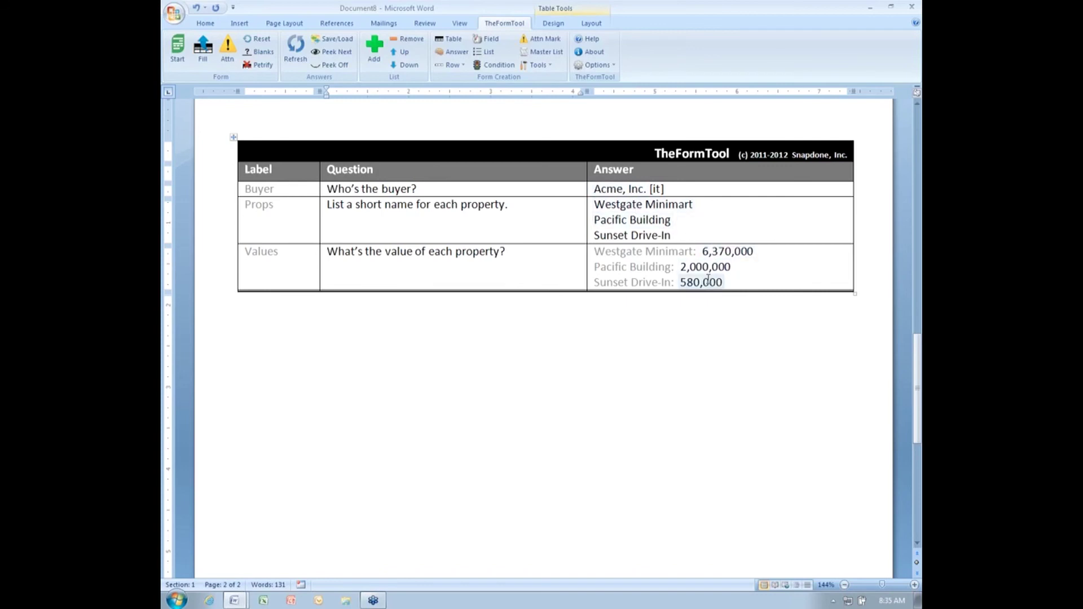
{"action": "left_click", "coordinate": [203, 48]}
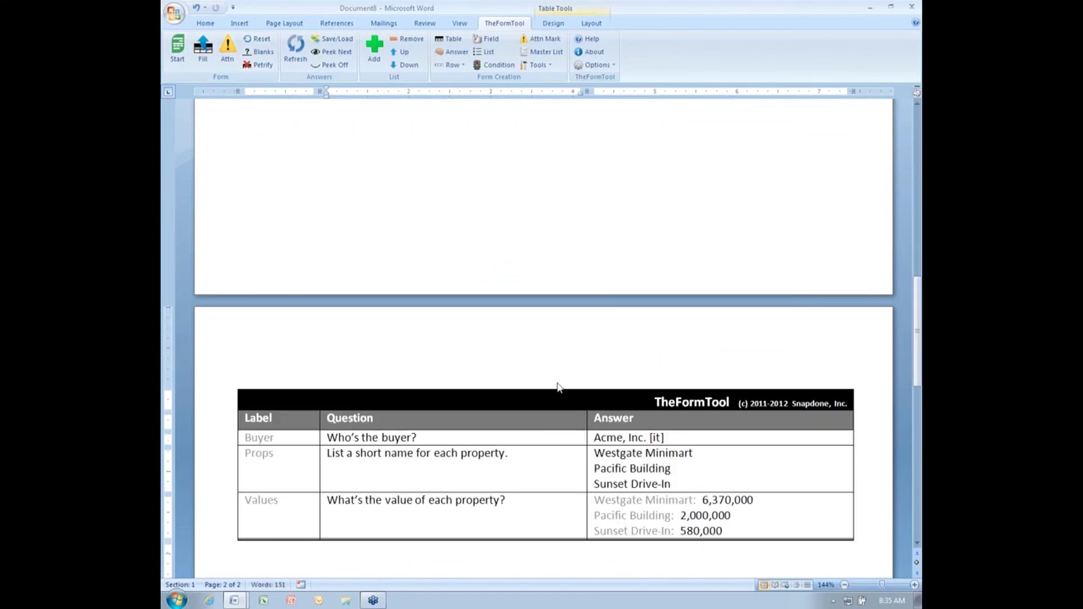
{"action": "scroll", "coordinate": [550, 401], "scroll_direction": "down", "scroll_amount": 1}
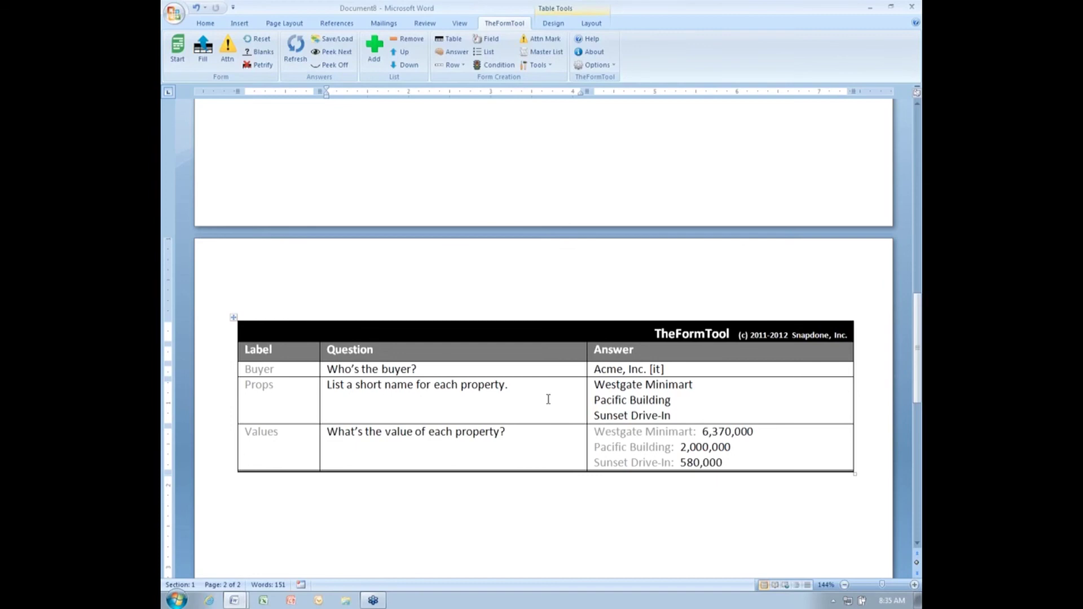
{"action": "left_click", "coordinate": [452, 67]}
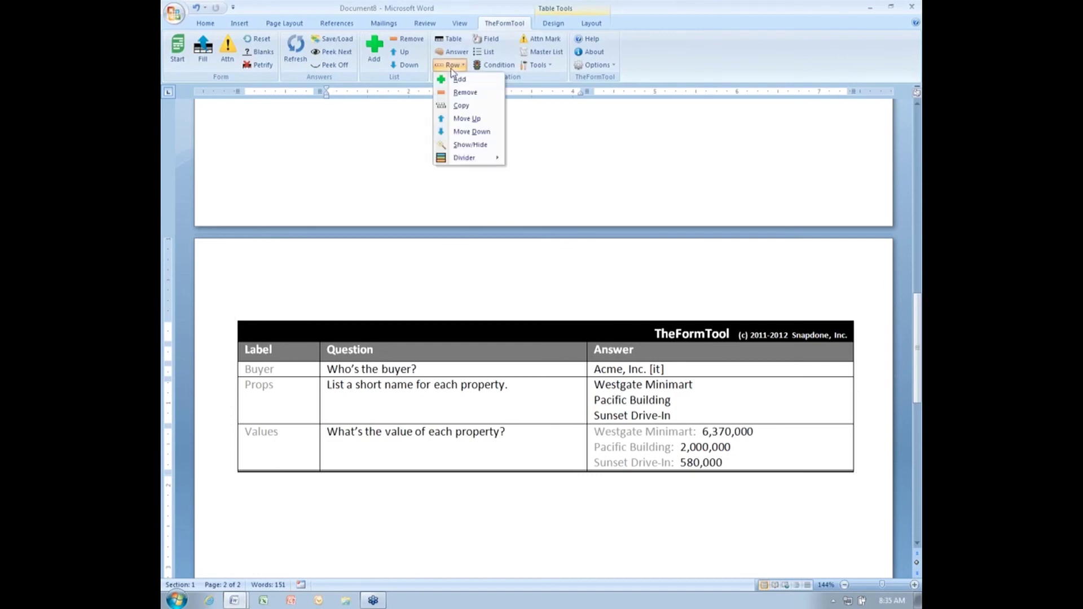
{"action": "left_click", "coordinate": [470, 145]}
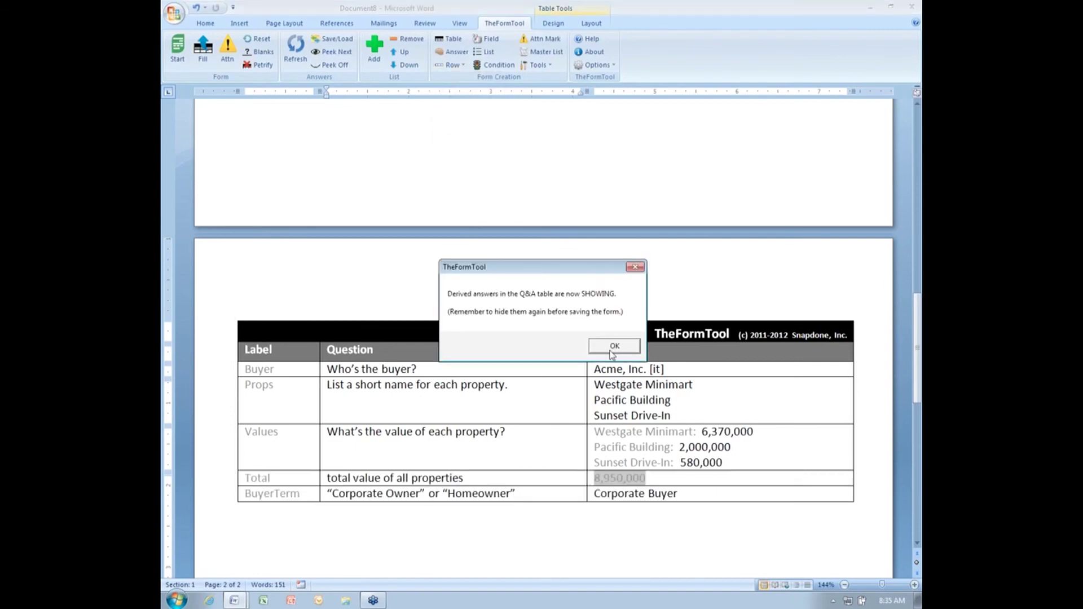
{"action": "left_click", "coordinate": [613, 346]}
{"action": "scroll", "coordinate": [616, 401], "scroll_direction": "down", "scroll_amount": 1}
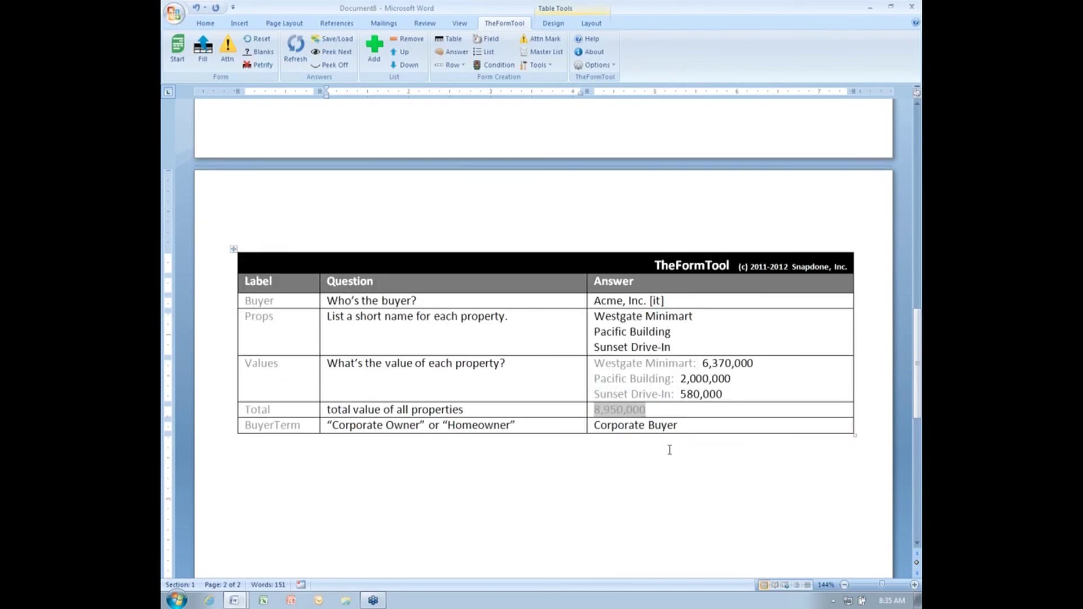
{"action": "left_click", "coordinate": [458, 64]}
{"action": "left_click", "coordinate": [471, 145]}
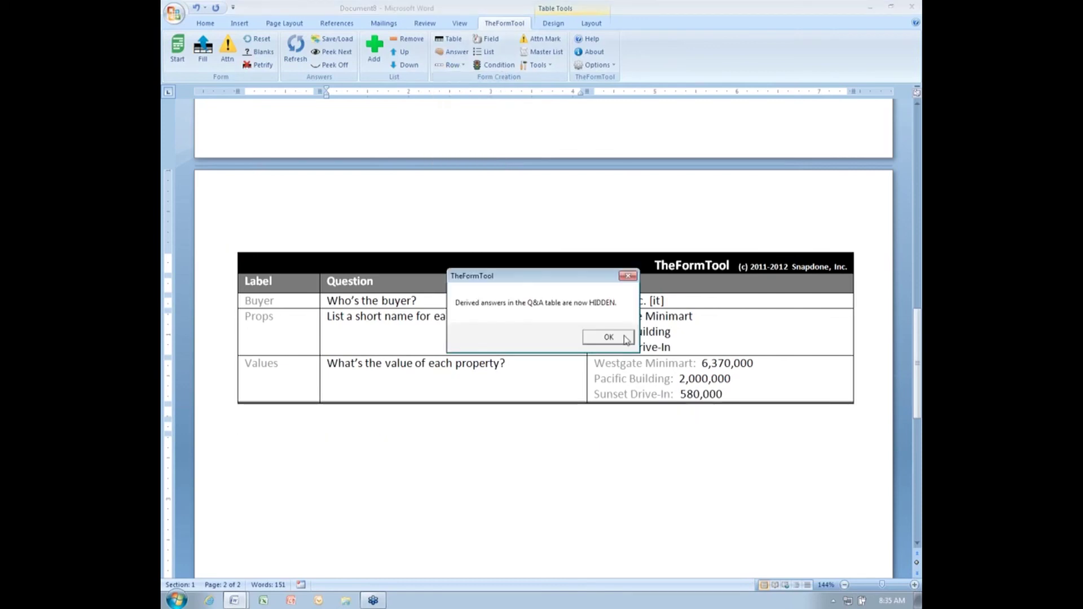
{"action": "left_click", "coordinate": [618, 337]}
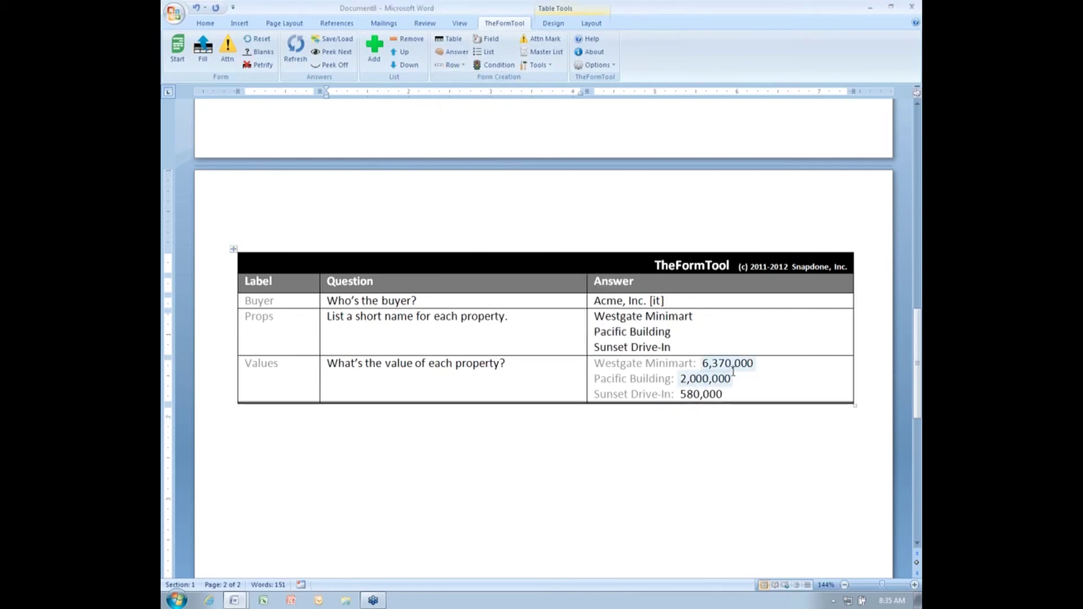